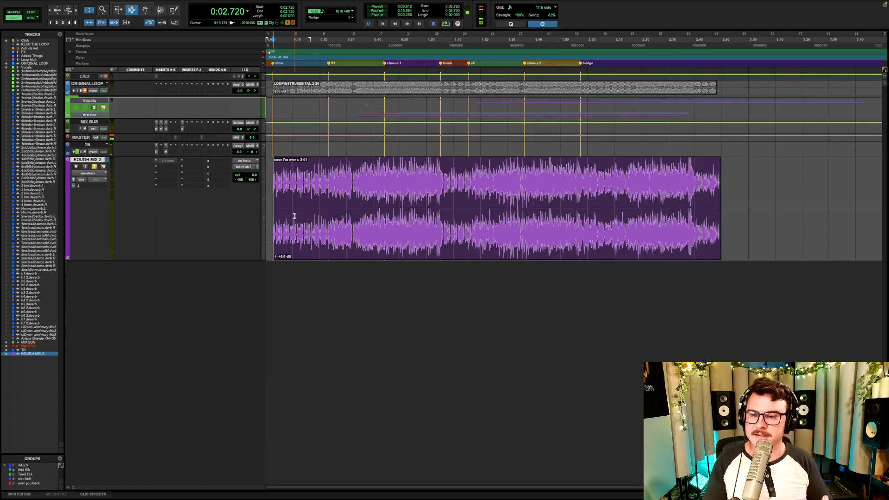
- Enlarge the ORIGINALLOOP track to view its waveform, and return it to a compact height
{"action": "left_click", "coordinate": [79, 84]}
{"action": "key", "text": "ctrl+Up"}
{"action": "key", "text": "ctrl+Up"}
{"action": "key", "text": "ctrl+Up"}
{"action": "key", "text": "ctrl+Up"}
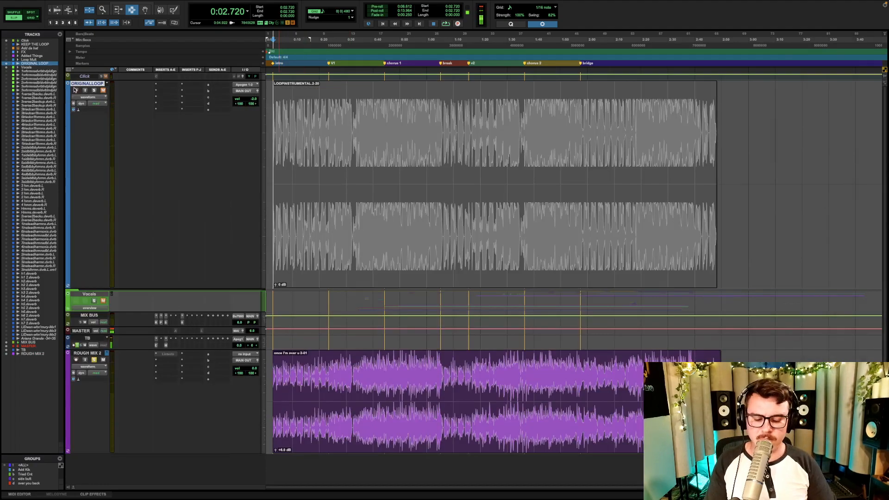
{"action": "key", "text": "ctrl+Down"}
{"action": "key", "text": "ctrl+Down"}
{"action": "key", "text": "ctrl+Down"}
{"action": "key", "text": "ctrl+Down"}
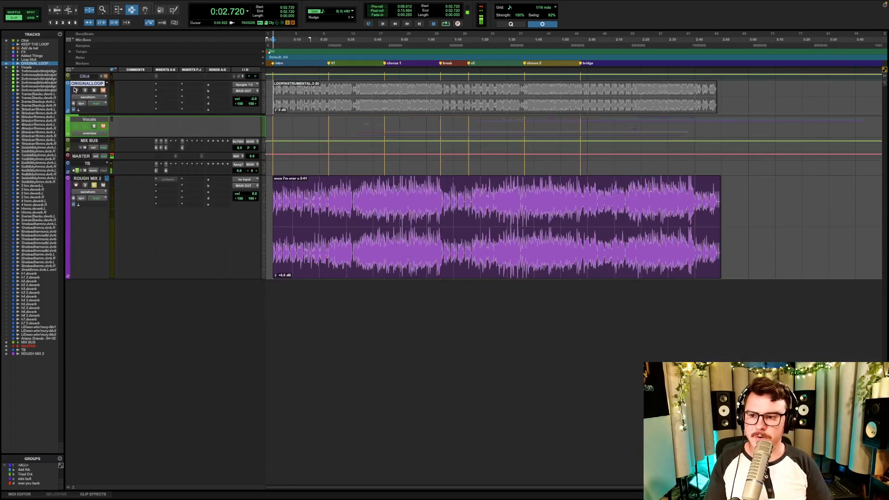
- Play the demo on the ROUGH MIX 2 track from 0:02.720 up to just before the chorus 1 marker
{"action": "left_click", "coordinate": [88, 160]}
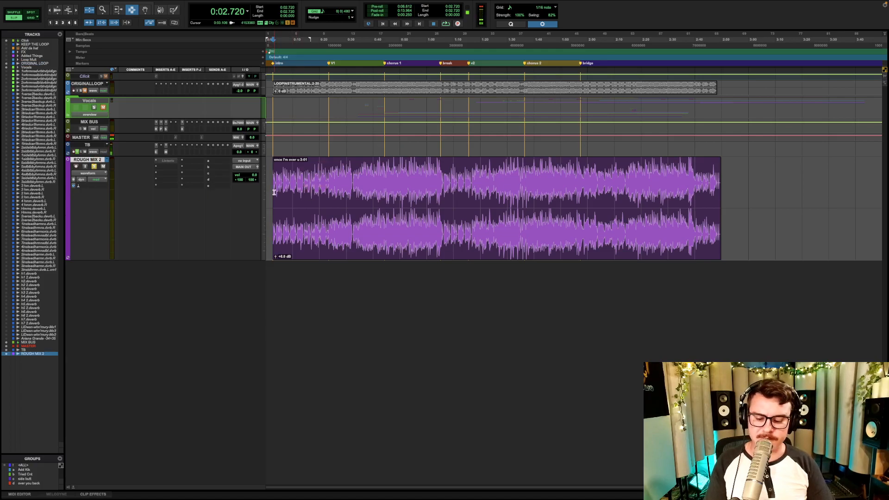
{"action": "key", "text": "space"}
{"action": "scroll", "coordinate": [280, 193], "scroll_direction": "up", "scroll_amount": 10}
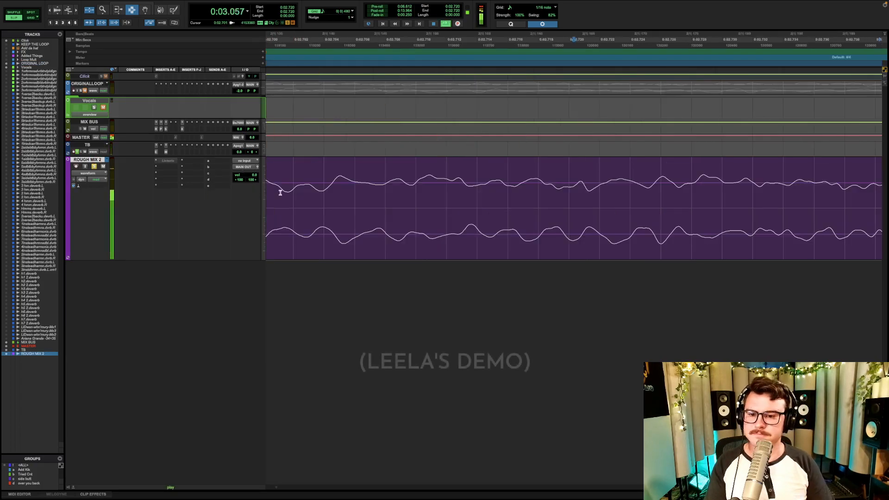
{"action": "scroll", "coordinate": [275, 196], "scroll_direction": "down", "scroll_amount": 6}
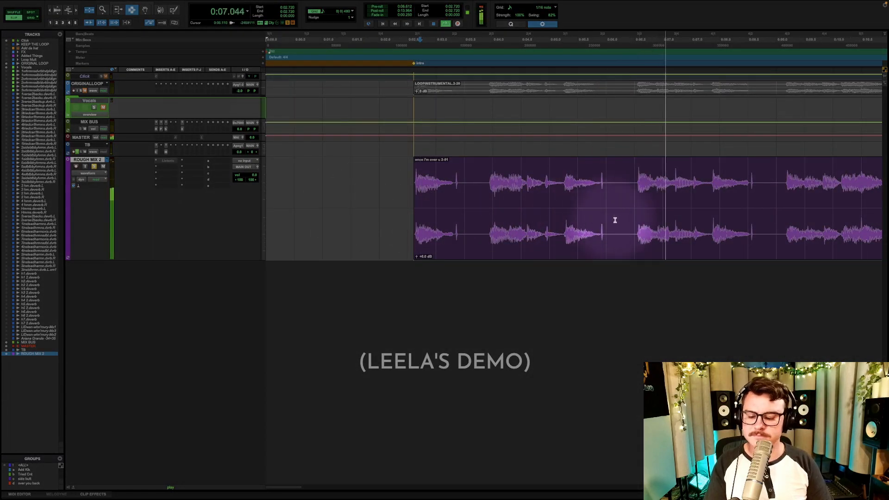
{"action": "scroll", "coordinate": [626, 218], "scroll_direction": "right", "scroll_amount": 3}
{"action": "scroll", "coordinate": [628, 218], "scroll_direction": "down", "scroll_amount": 2}
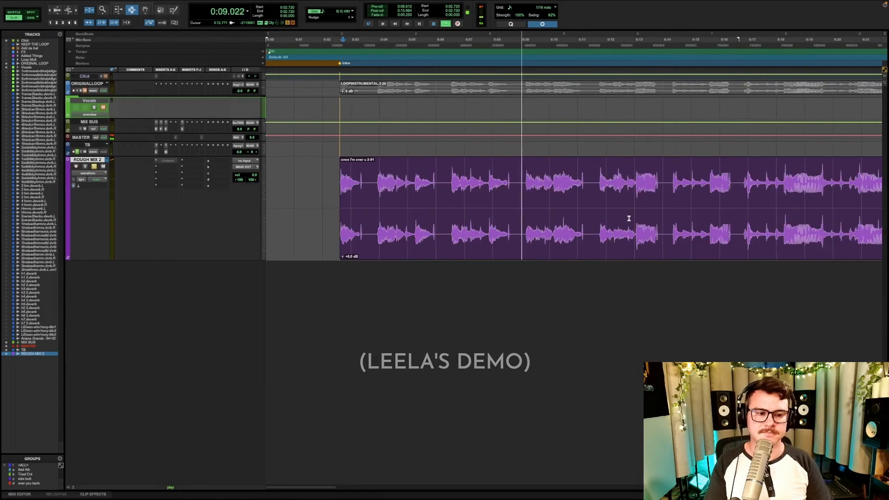
{"action": "scroll", "coordinate": [628, 217], "scroll_direction": "down", "scroll_amount": 1}
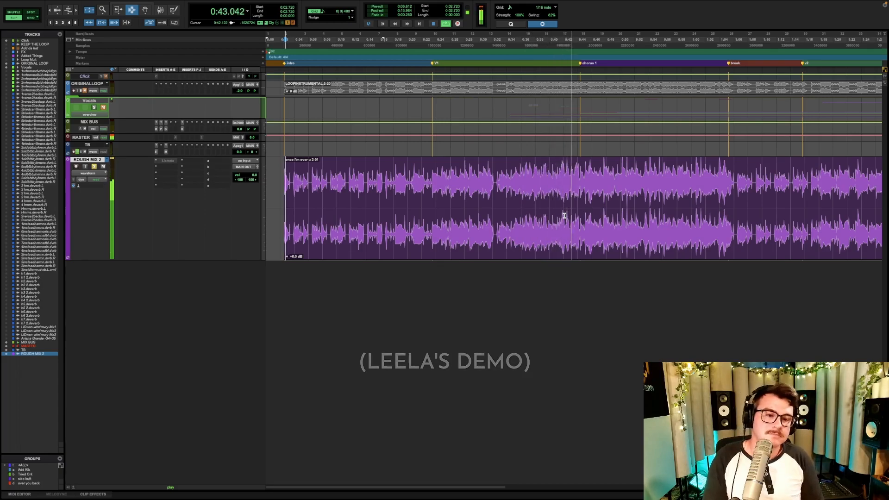
{"action": "key", "text": "space"}
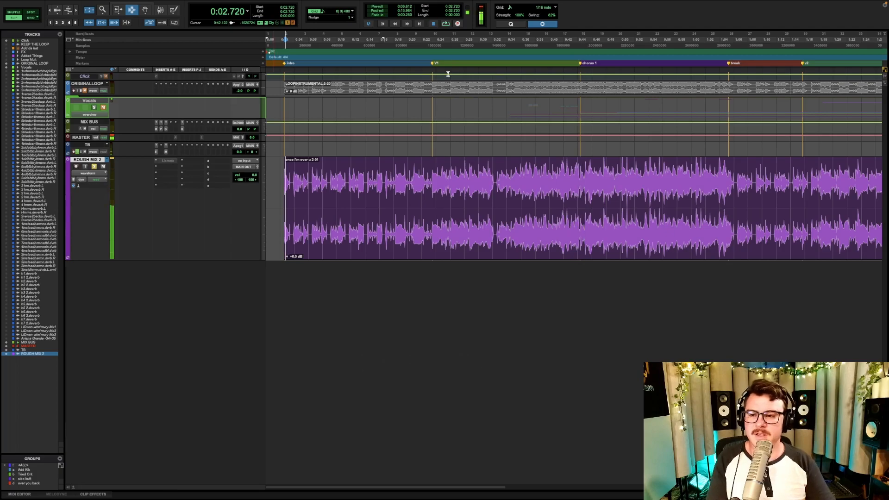
- Unsolo and mute the ROUGH MIX 2 track, and reduce its track height
{"action": "left_click", "coordinate": [94, 167]}
{"action": "left_click", "coordinate": [103, 167]}
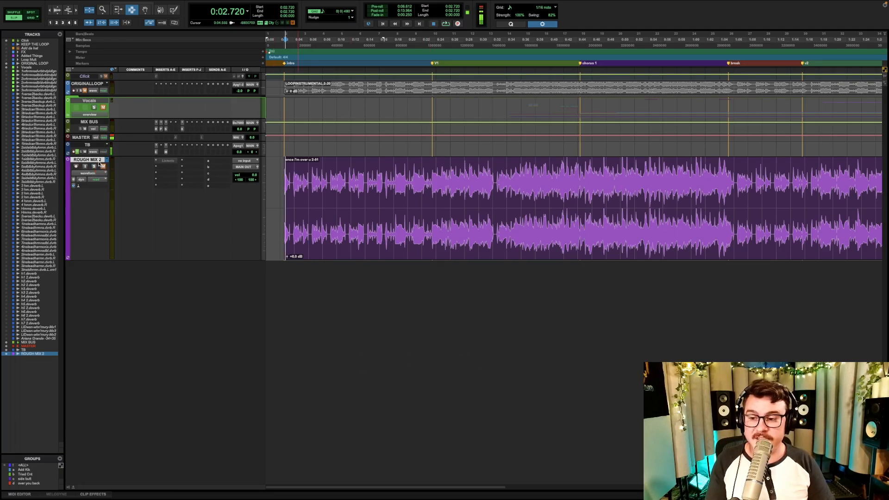
{"action": "left_click", "coordinate": [97, 160]}
{"action": "left_click", "coordinate": [97, 160]}
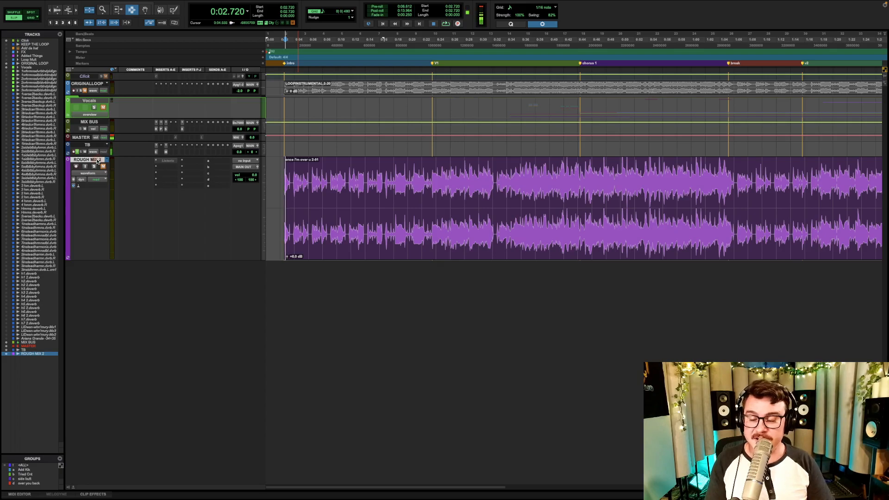
{"action": "key", "text": "ctrl+Down"}
{"action": "key", "text": "ctrl+Down"}
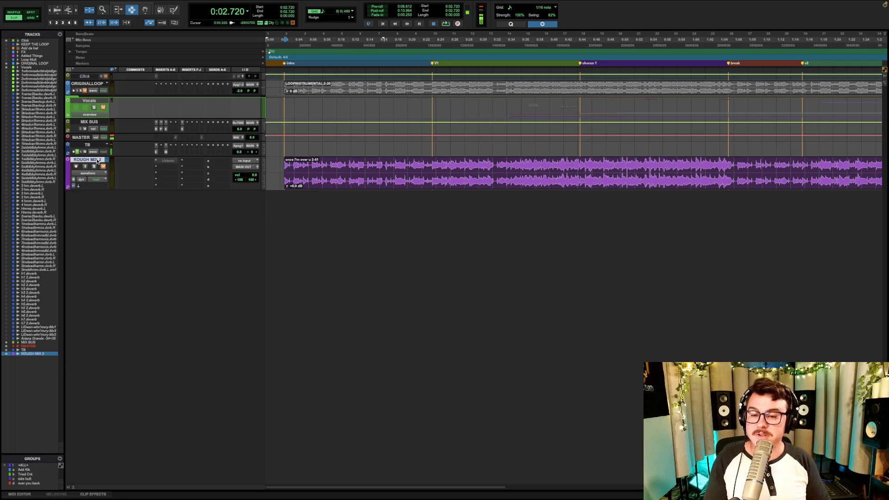
- Expand the Vocals folder track and unmute it
{"action": "left_click", "coordinate": [68, 117]}
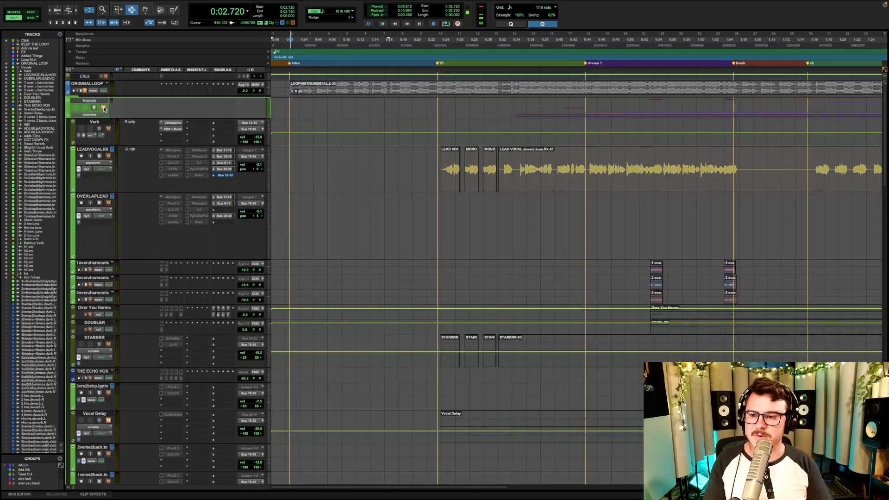
{"action": "left_click", "coordinate": [104, 108]}
{"action": "key", "text": "r"}
- Examine the lead, harmony, ad-lib and effects tracks inside the Vocals folder across the song, and collapse the folder
{"action": "scroll", "coordinate": [671, 217], "scroll_direction": "right", "scroll_amount": 5}
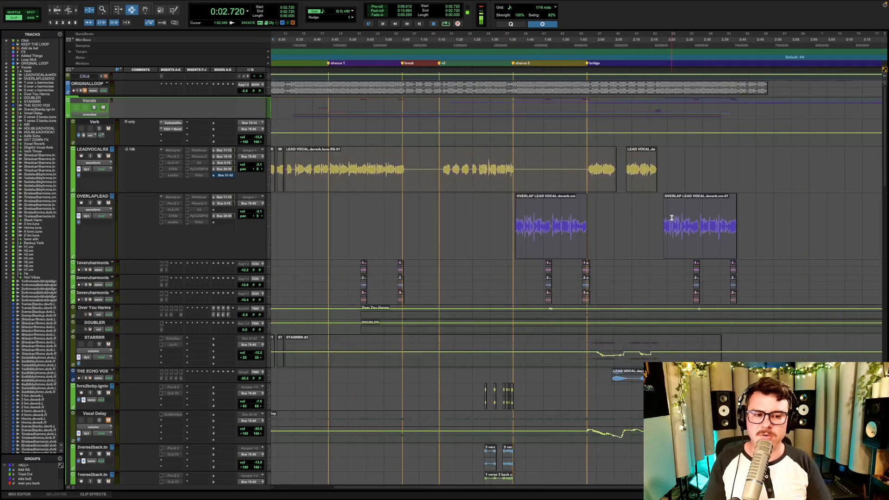
{"action": "scroll", "coordinate": [489, 240], "scroll_direction": "left", "scroll_amount": 5}
{"action": "key", "text": "super+7"}
{"action": "scroll", "coordinate": [316, 267], "scroll_direction": "down", "scroll_amount": 10}
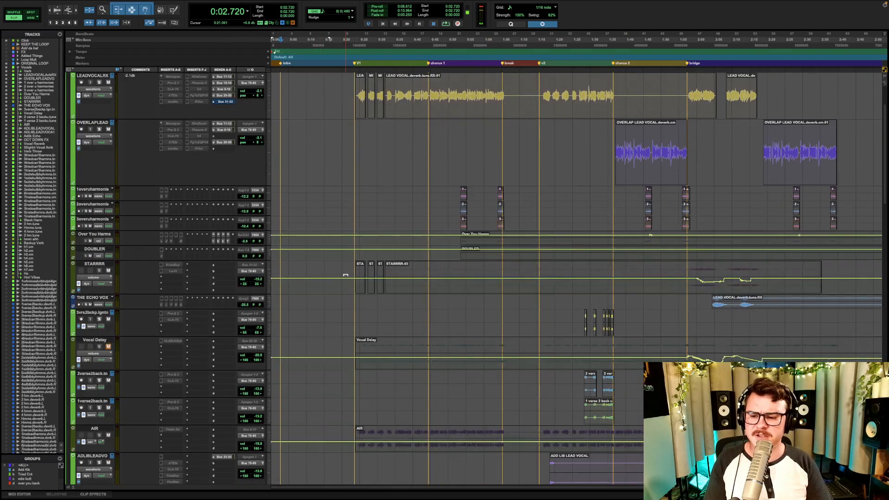
{"action": "scroll", "coordinate": [491, 246], "scroll_direction": "down", "scroll_amount": 12}
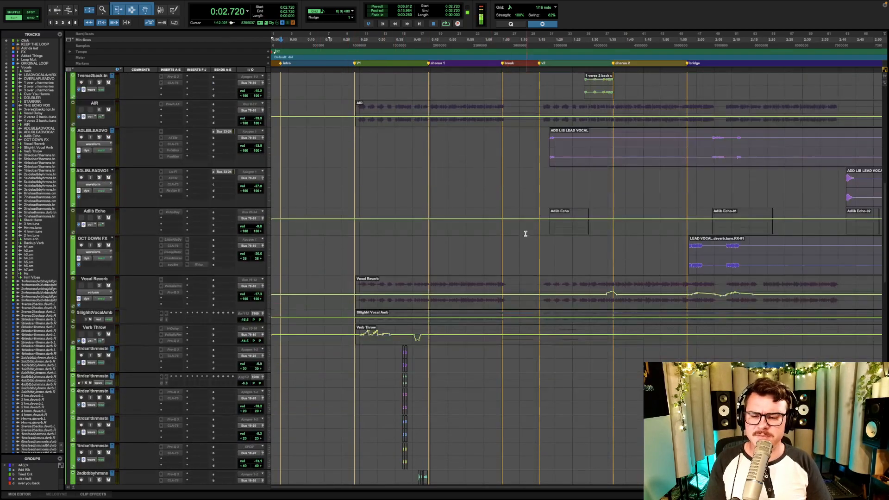
{"action": "scroll", "coordinate": [561, 231], "scroll_direction": "down", "scroll_amount": 6}
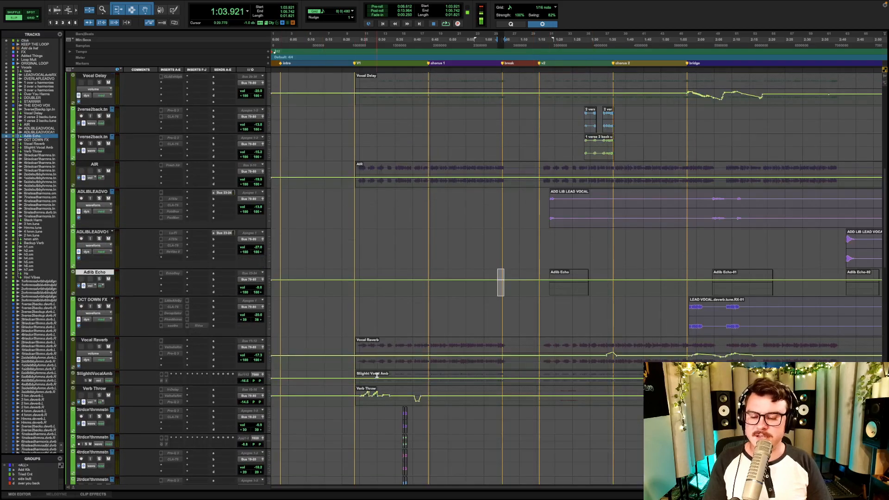
{"action": "scroll", "coordinate": [420, 334], "scroll_direction": "up", "scroll_amount": 11}
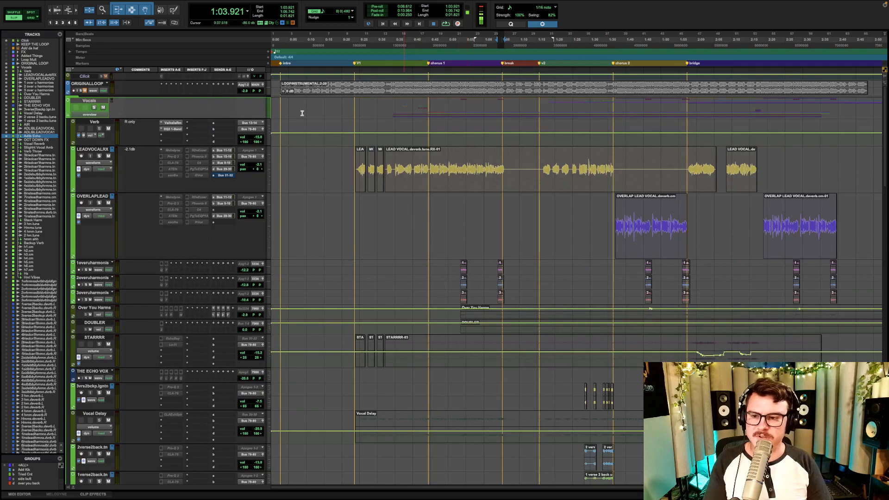
{"action": "left_click", "coordinate": [68, 100]}
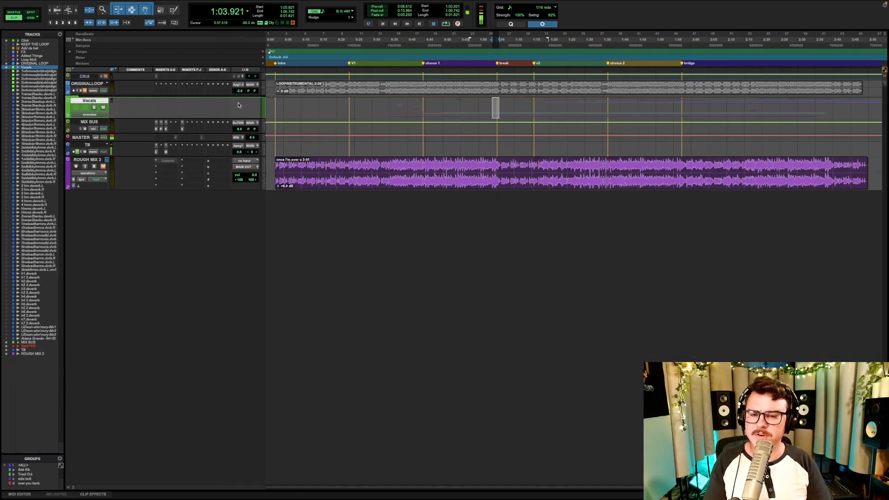
- Select the whole LOOPINSTRUMENTAL clip and enlarge the ORIGINALLOOP track around the song's intro
{"action": "left_click", "coordinate": [311, 88]}
{"action": "key", "text": "ctrl+Up"}
{"action": "key", "text": "ctrl+Up"}
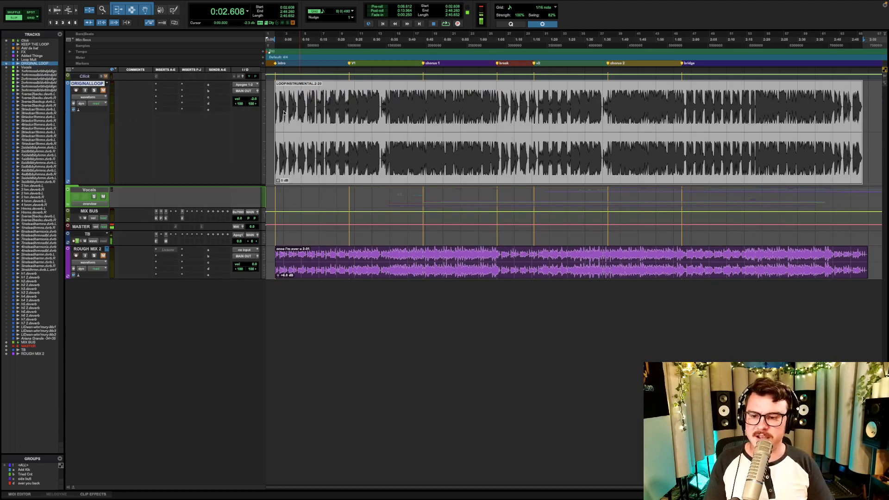
{"action": "key", "text": "t"}
{"action": "key", "text": "t"}
{"action": "key", "text": "t"}
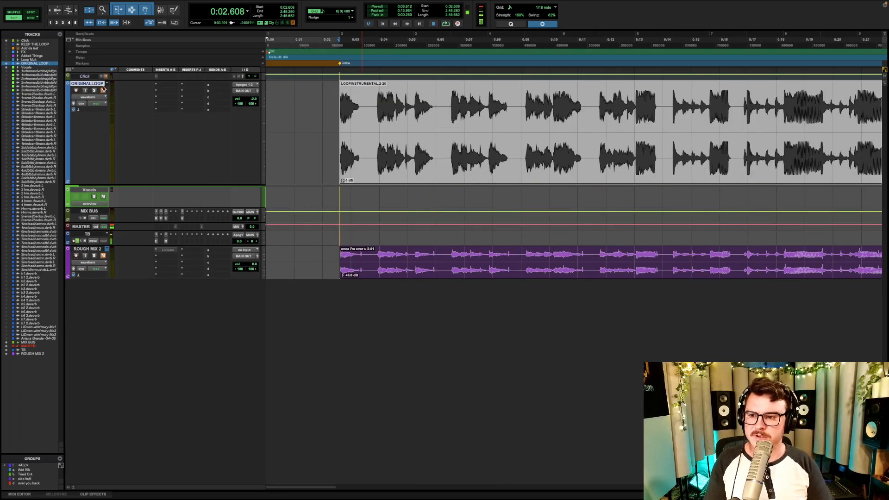
- Unmute the ORIGINALLOOP track with the Vocals folder muted, and play the start of the instrumental
{"action": "left_click", "coordinate": [503, 138]}
{"action": "key", "text": "space"}
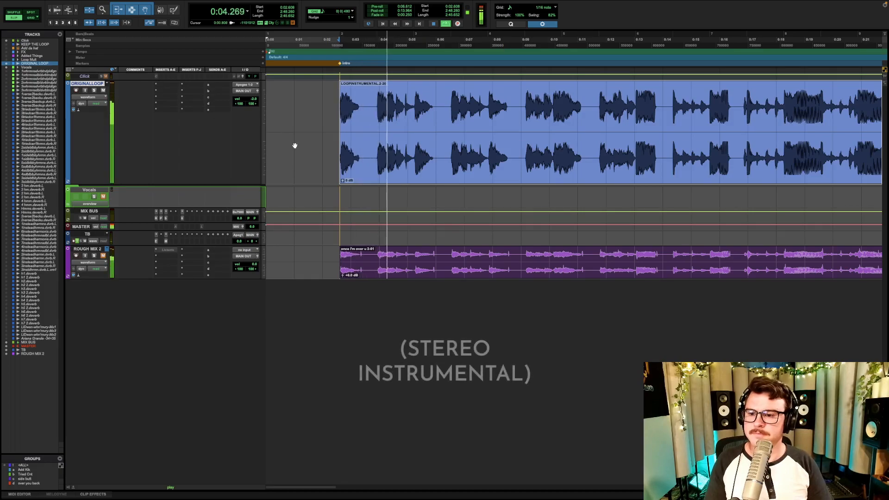
{"action": "scroll", "coordinate": [402, 145], "scroll_direction": "right", "scroll_amount": 3}
{"action": "key", "text": "r"}
{"action": "key", "text": "r"}
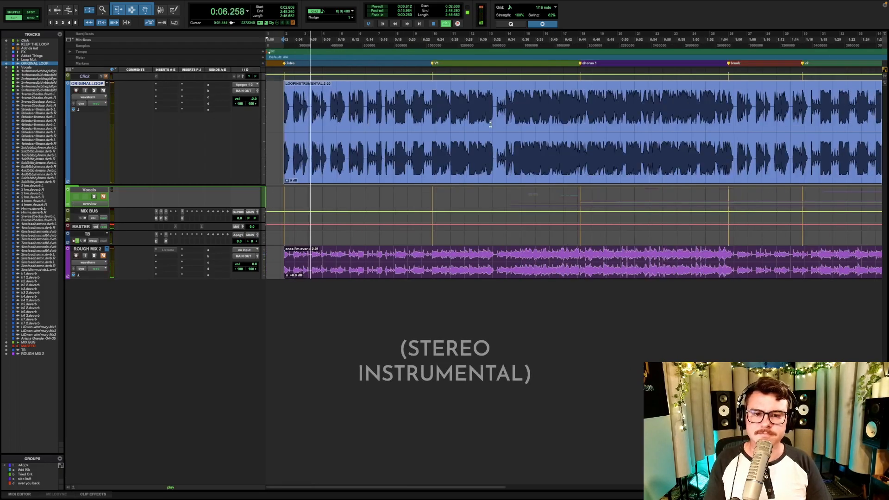
{"action": "key", "text": "space"}
- Play the stereo instrumental from the V1 marker and again from the chorus 1 marker, and stop playback
{"action": "left_click", "coordinate": [432, 104]}
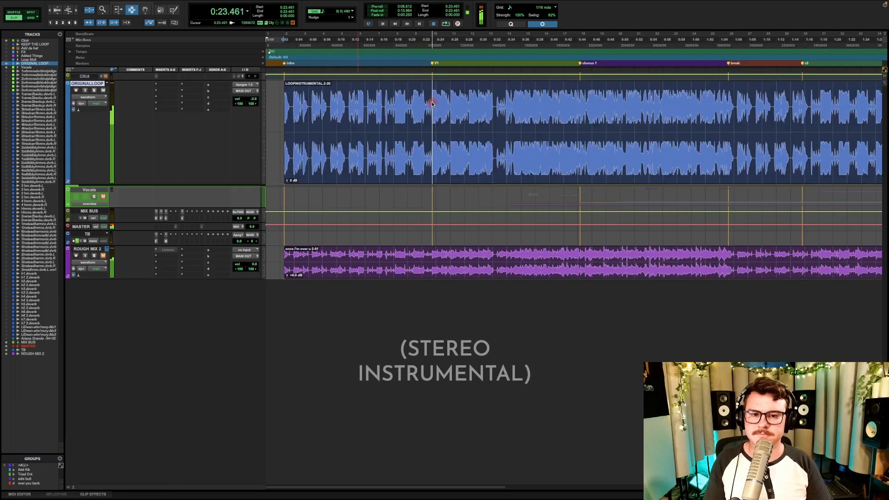
{"action": "key", "text": "space"}
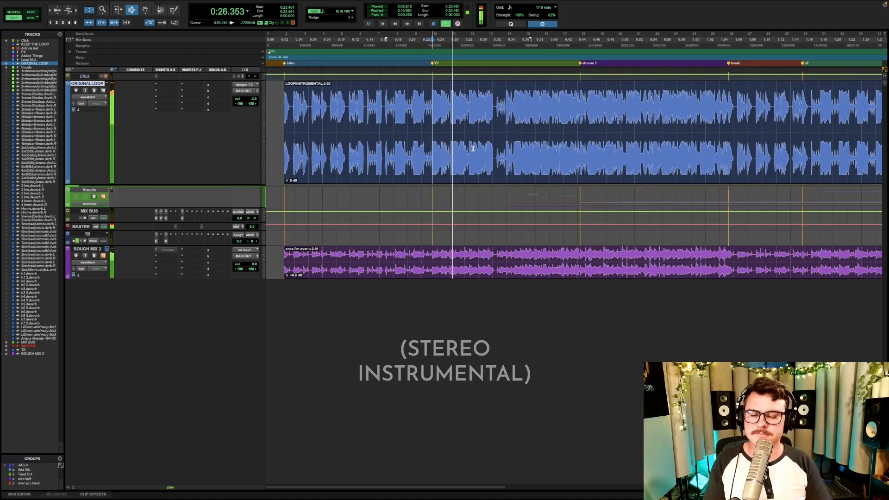
{"action": "left_click", "coordinate": [579, 88]}
{"action": "key", "text": "space"}
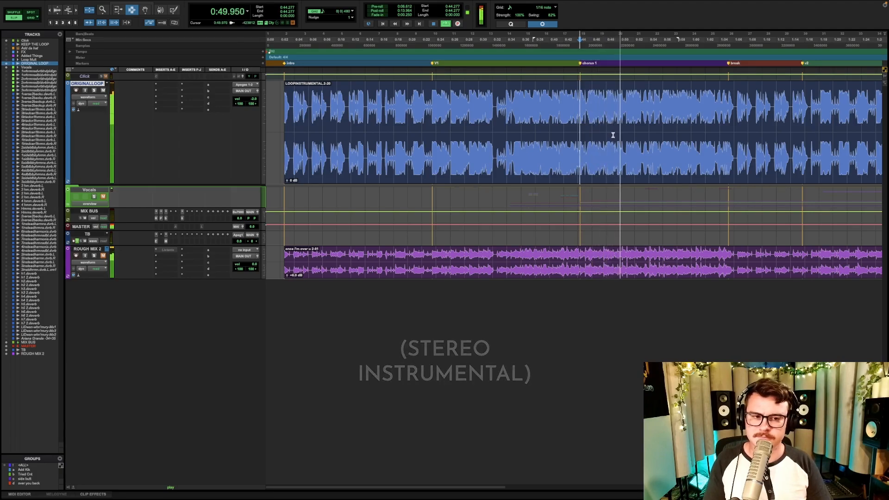
{"action": "key", "text": "space"}
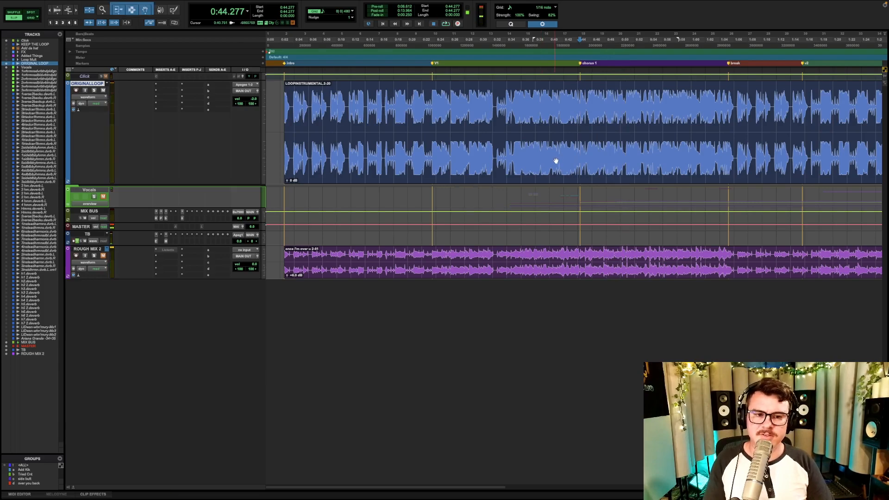
- Select the entire LOOPINSTRUMENTAL clip and open the RX Music Rebalance AudioSuite processor for it
{"action": "left_click", "coordinate": [557, 171]}
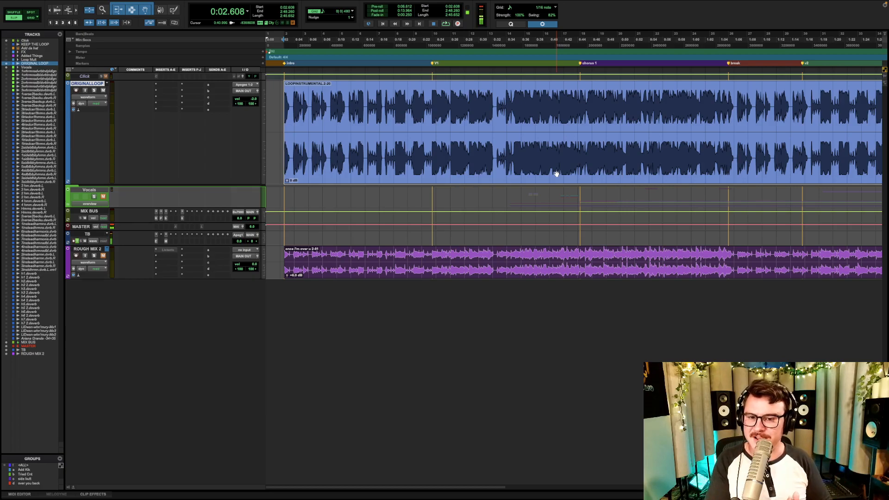
{"action": "left_click", "coordinate": [155, 2]}
{"action": "left_click", "coordinate": [254, 475]}
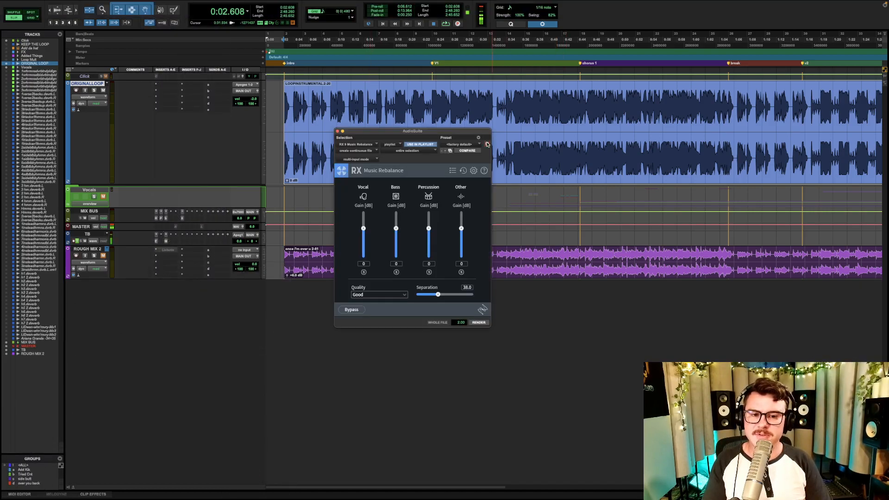
{"action": "left_click_drag", "start_coordinate": [467, 132], "coordinate": [542, 74]}
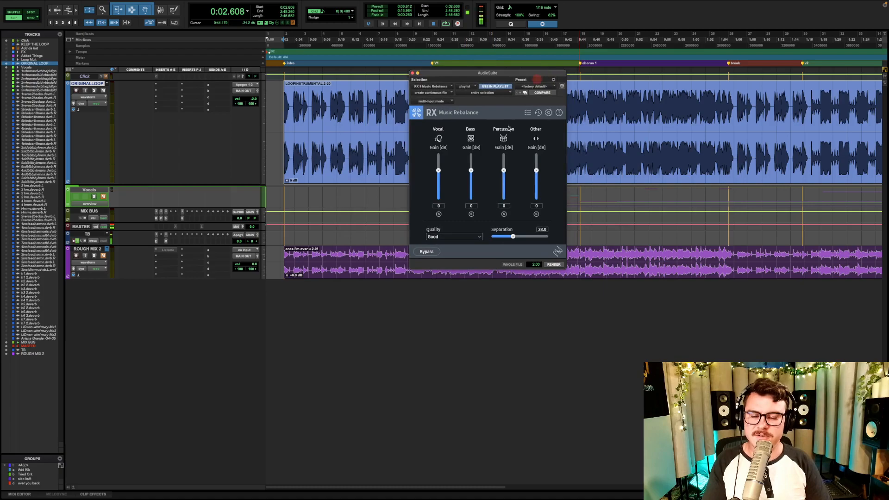
- Solo the Vocal, Bass, Percussion and Other stems one after another in Music Rebalance, leaving Other soloed
{"action": "left_click", "coordinate": [439, 214]}
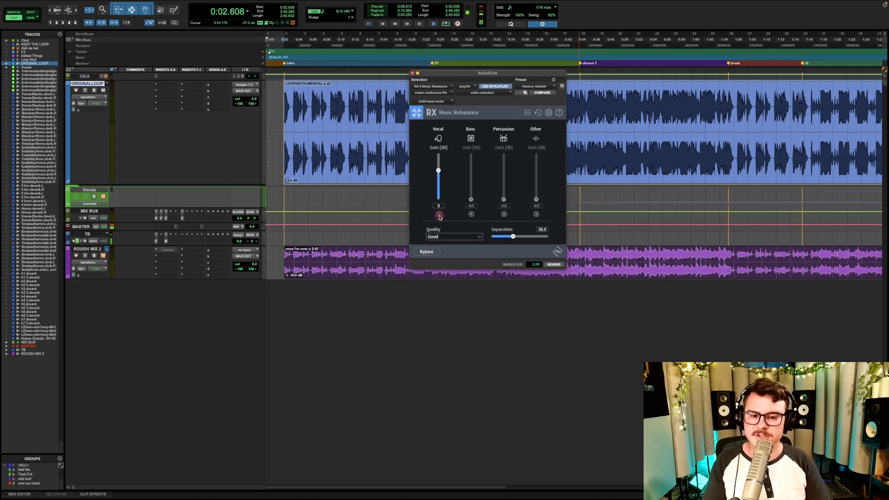
{"action": "left_click", "coordinate": [472, 214]}
{"action": "left_click", "coordinate": [505, 215]}
{"action": "left_click", "coordinate": [537, 214]}
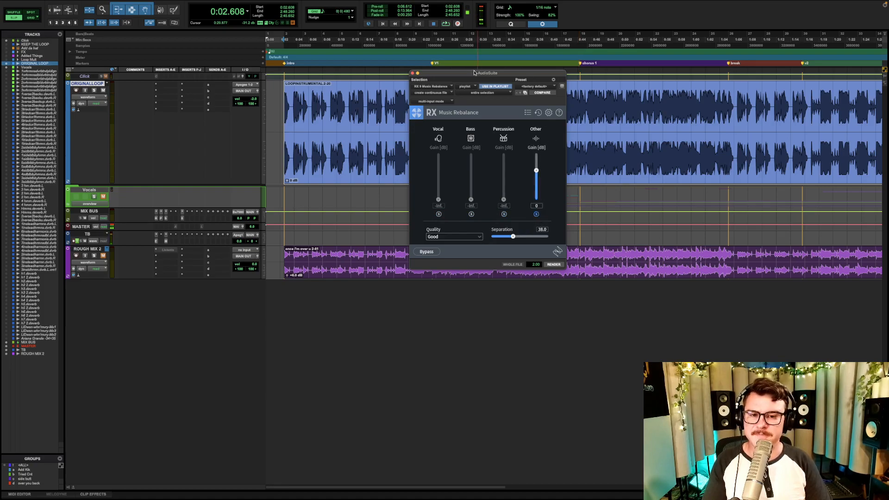
{"action": "left_click_drag", "start_coordinate": [462, 75], "coordinate": [562, 191]}
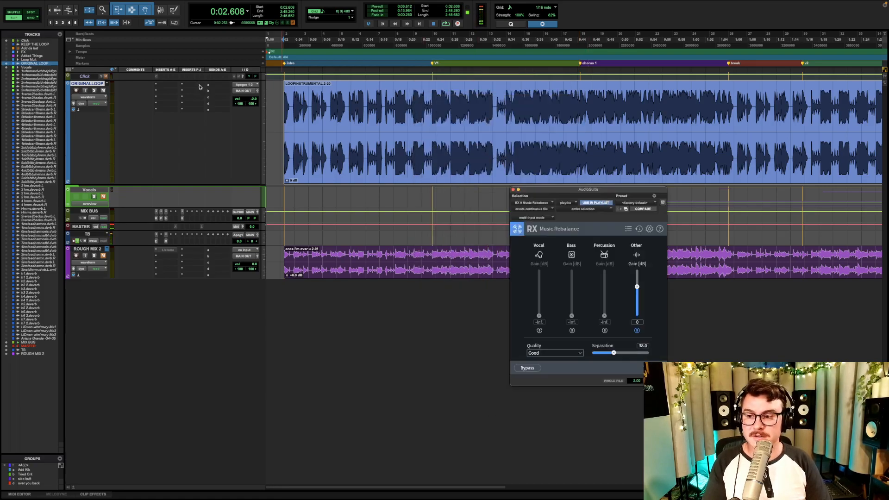
- Duplicate the ORIGINAL LOOP track once and rename the duplicate LOOP - RX BASS
{"action": "left_click", "coordinate": [97, 83]}
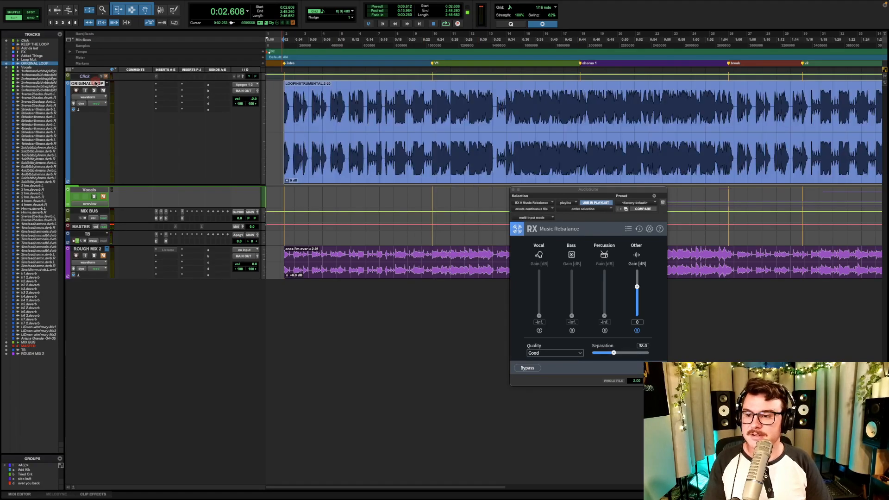
{"action": "right_click", "coordinate": [97, 84]}
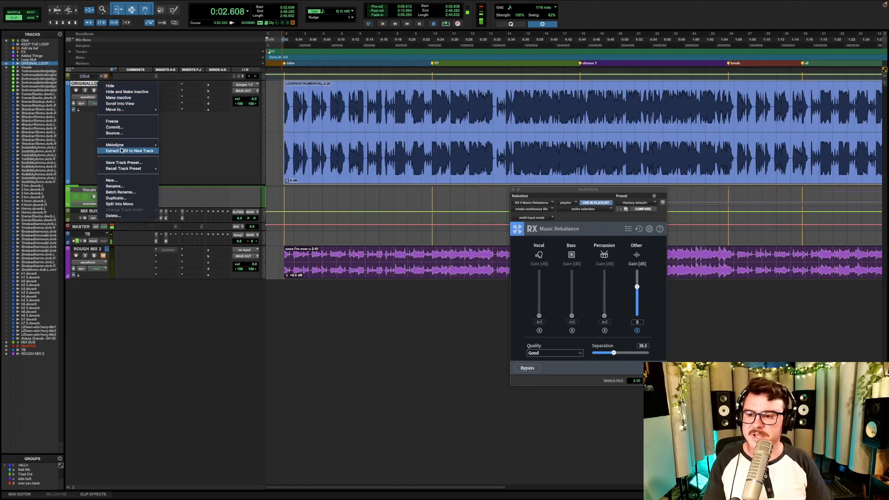
{"action": "left_click", "coordinate": [115, 198]}
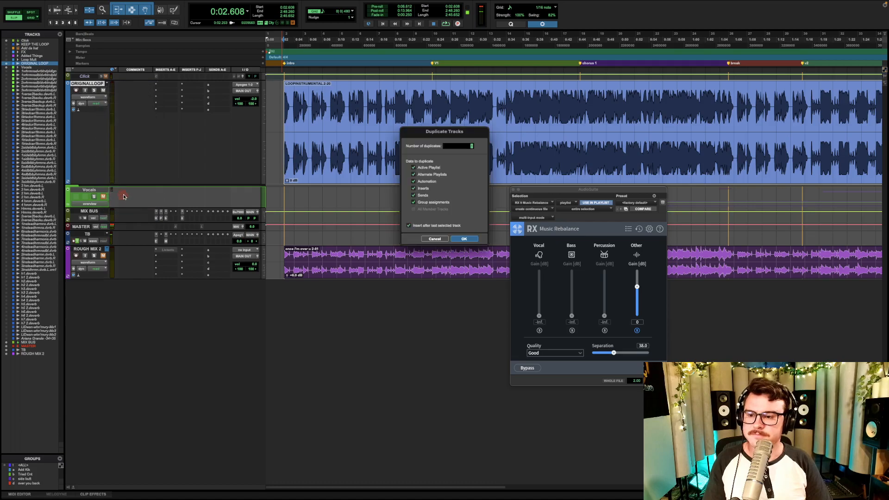
{"action": "key", "text": "Return"}
{"action": "double_click", "coordinate": [98, 188]}
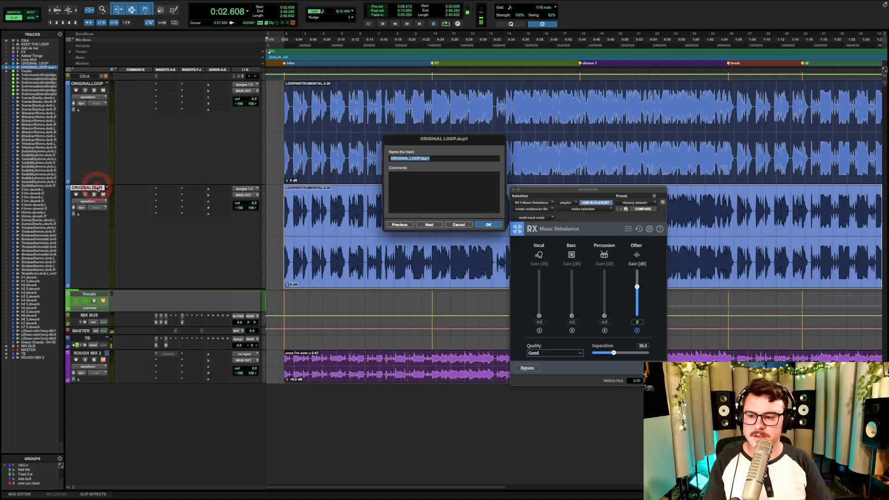
{"action": "type", "text": "LOOP - RX BASS"}
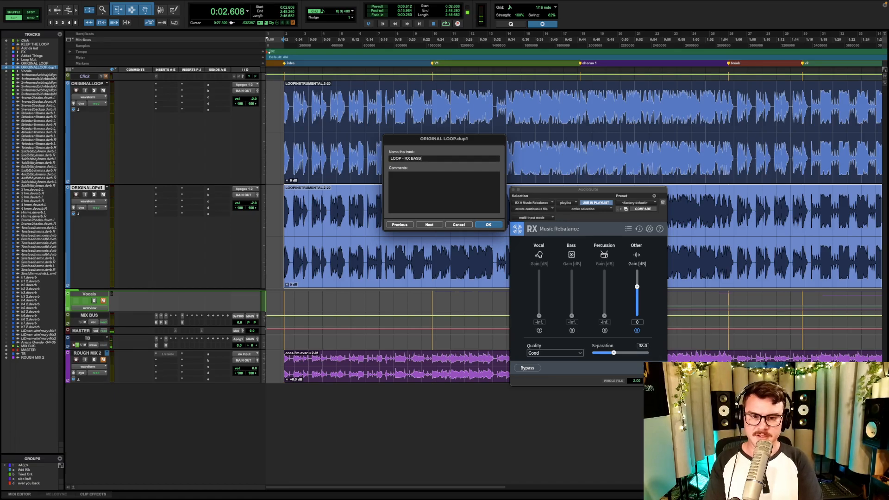
{"action": "key", "text": "Return"}
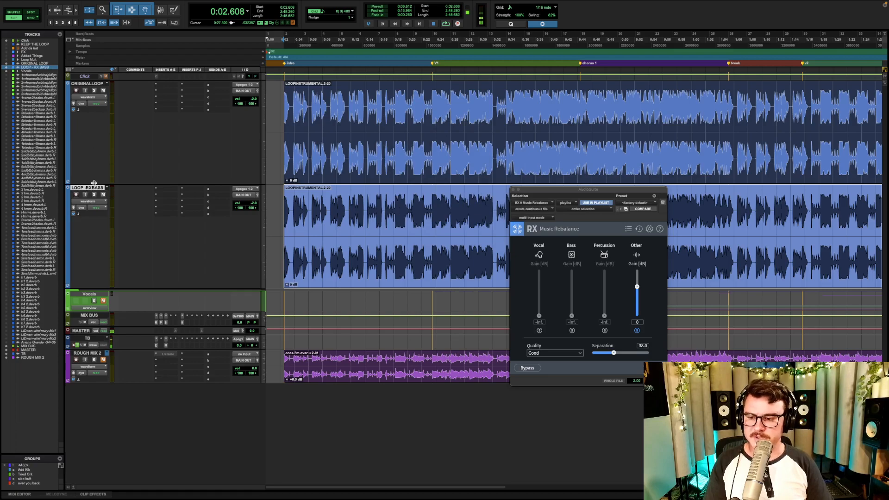
- Duplicate the LOOP - RX BASS track and rename the new copy LOOP - RX VOCAL
{"action": "key", "text": "alt+shift+d"}
{"action": "double_click", "coordinate": [99, 292]}
{"action": "key", "text": "Right"}
{"action": "key", "text": "BackSpace"}
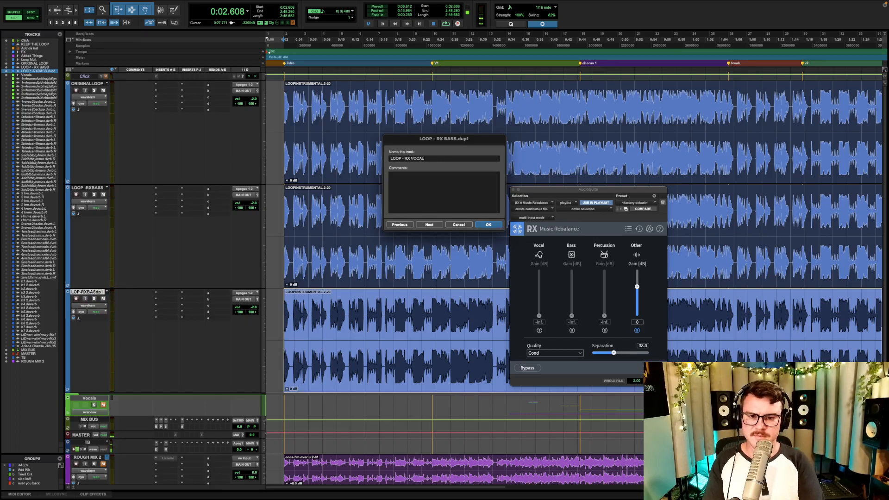
{"action": "left_click", "coordinate": [489, 224]}
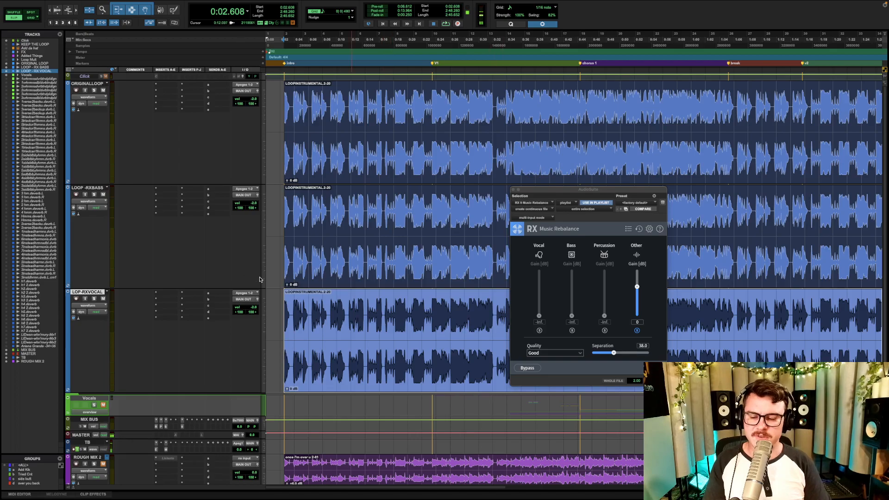
- For the LOOP - RX BASS clip, solo only Bass in Music Rebalance, set Quality to Best and Separation to about 85, and close the processor
{"action": "left_click", "coordinate": [359, 251]}
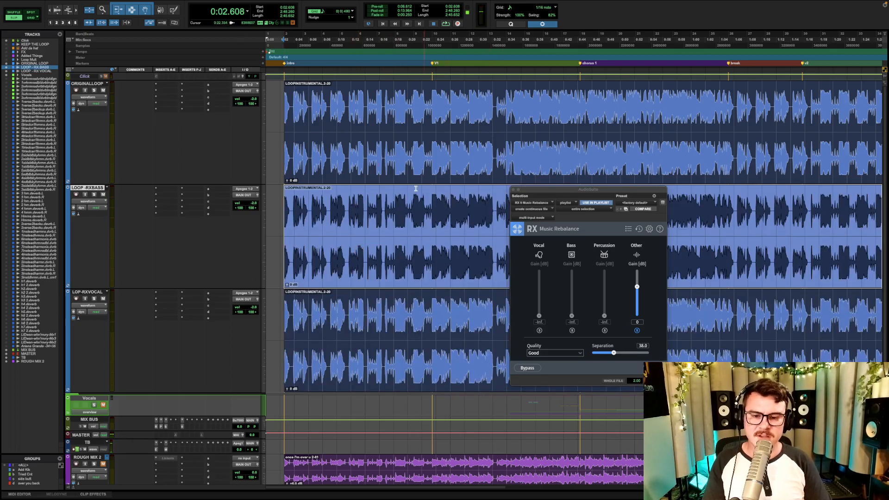
{"action": "left_click", "coordinate": [637, 331]}
{"action": "left_click", "coordinate": [572, 330]}
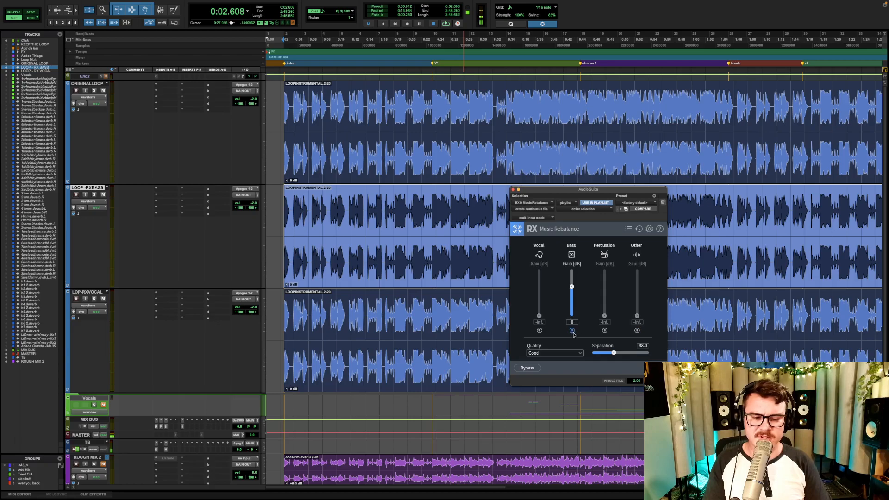
{"action": "left_click", "coordinate": [555, 353]}
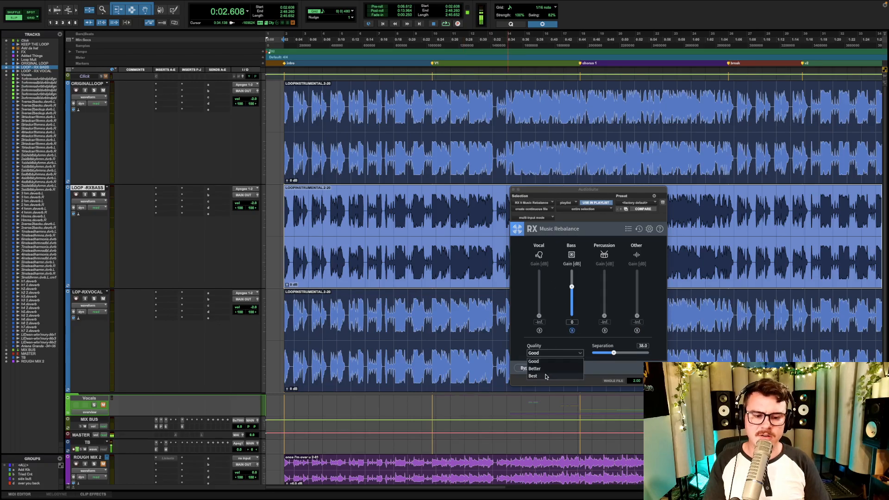
{"action": "left_click", "coordinate": [534, 376]}
{"action": "left_click_drag", "start_coordinate": [608, 354], "coordinate": [641, 353]}
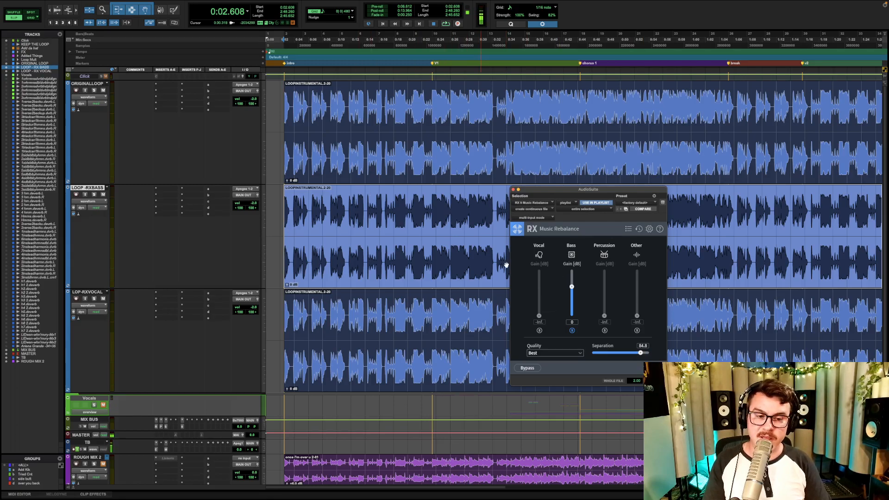
{"action": "left_click", "coordinate": [514, 190]}
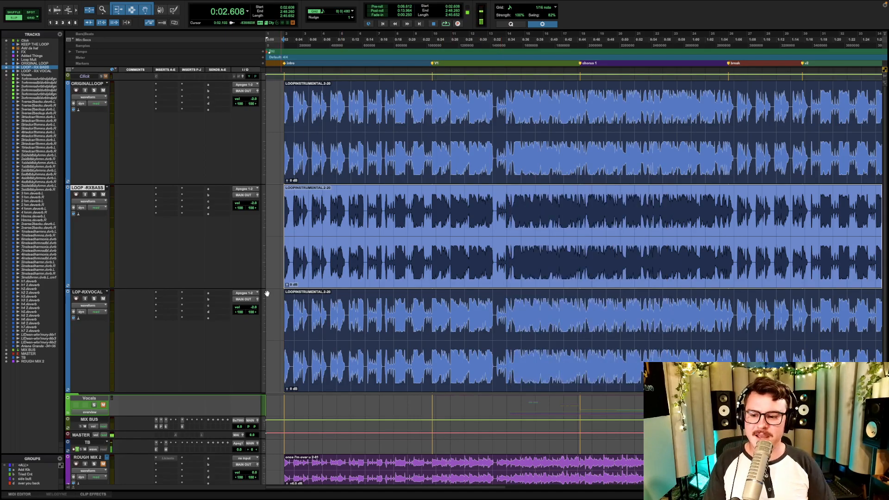
- Delete the duplicated LOOP - RX BASS and LOOP - RX VOCAL tracks together with their clips
{"action": "left_click", "coordinate": [93, 293]}
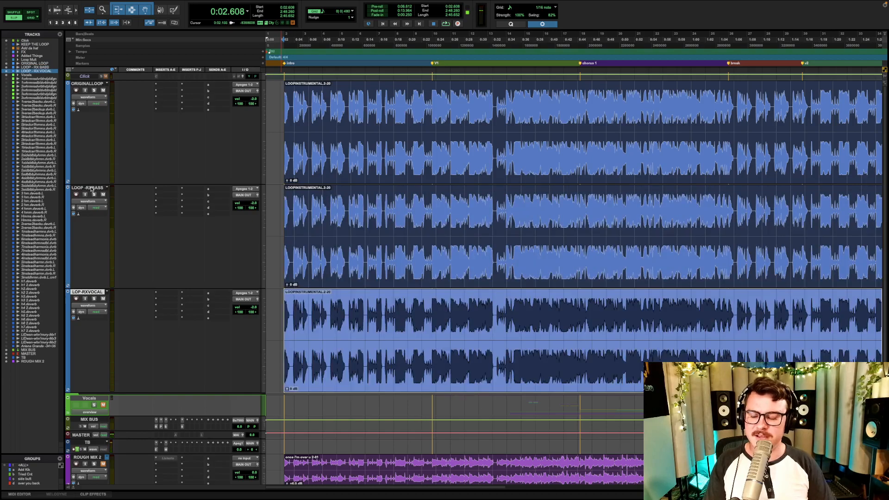
{"action": "left_click", "coordinate": [92, 189], "text": "shift"}
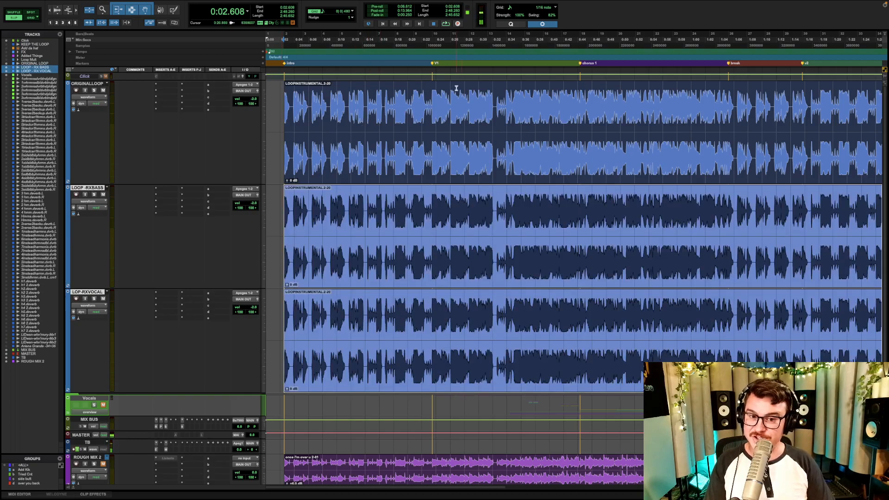
{"action": "right_click", "coordinate": [87, 189]}
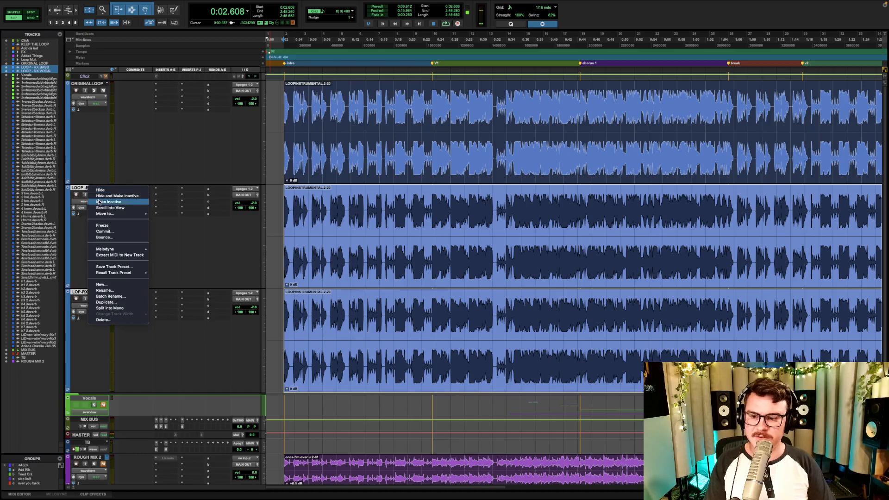
{"action": "left_click", "coordinate": [124, 321]}
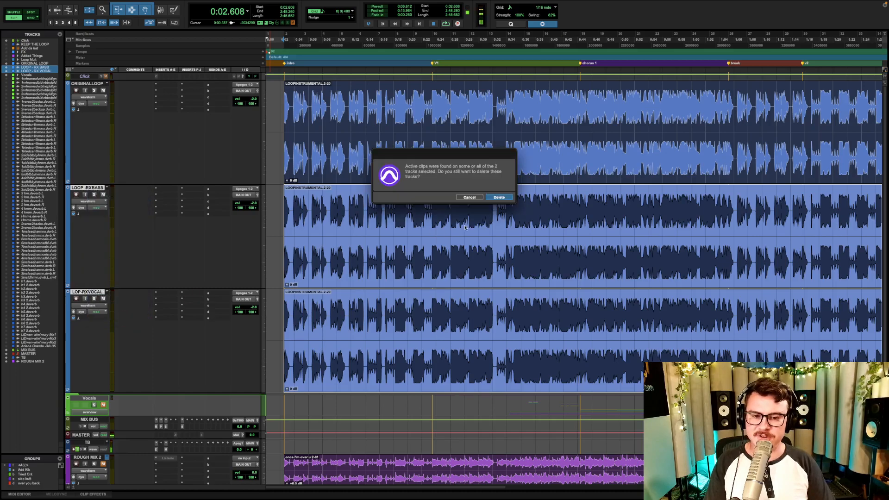
{"action": "left_click", "coordinate": [500, 197]}
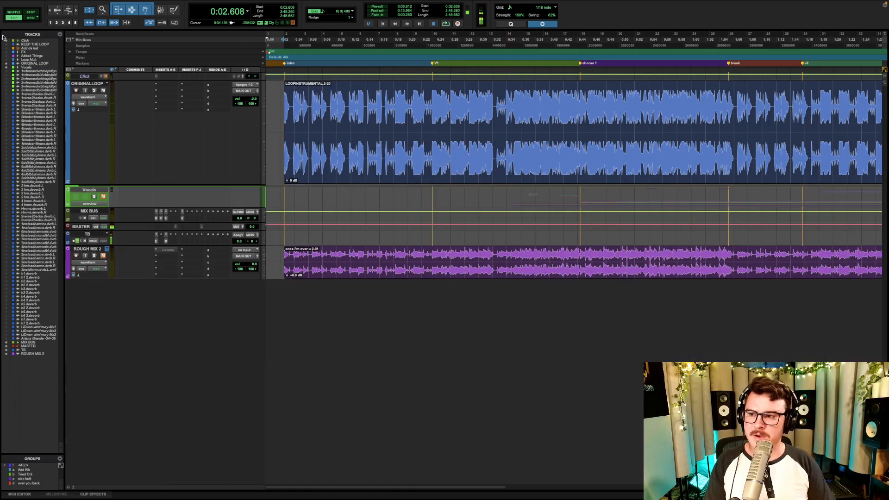
- Show the hidden Loop Mult folder track and move it directly below the ORIGINAL LOOP track
{"action": "left_click", "coordinate": [7, 60]}
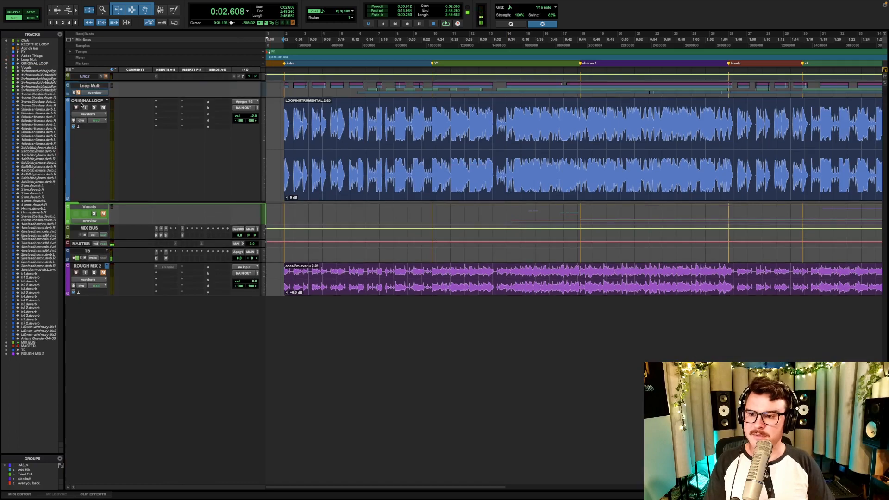
{"action": "left_click", "coordinate": [80, 86]}
{"action": "left_click_drag", "start_coordinate": [67, 92], "coordinate": [71, 160]}
- Reduce the height of the ORIGINAL LOOP track and expand the Loop Mult folder
{"action": "left_click", "coordinate": [94, 86]}
{"action": "key", "text": "ctrl+Up"}
{"action": "key", "text": "ctrl+Down"}
{"action": "key", "text": "ctrl+Down"}
{"action": "key", "text": "ctrl+Down"}
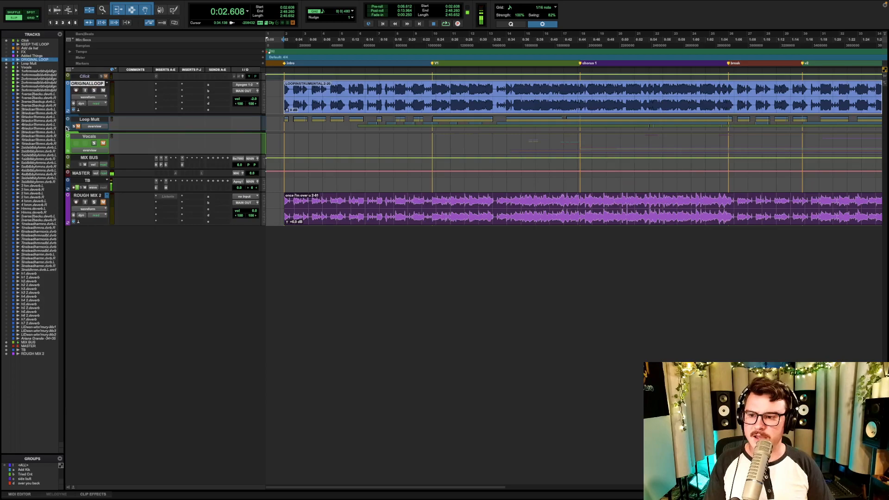
{"action": "left_click", "coordinate": [67, 127]}
- Look over the RX Bass, RX Vocal, RX Other and RX Percussion tracks in the Loop Mult folder, selecting each in turn
{"action": "left_click", "coordinate": [94, 134]}
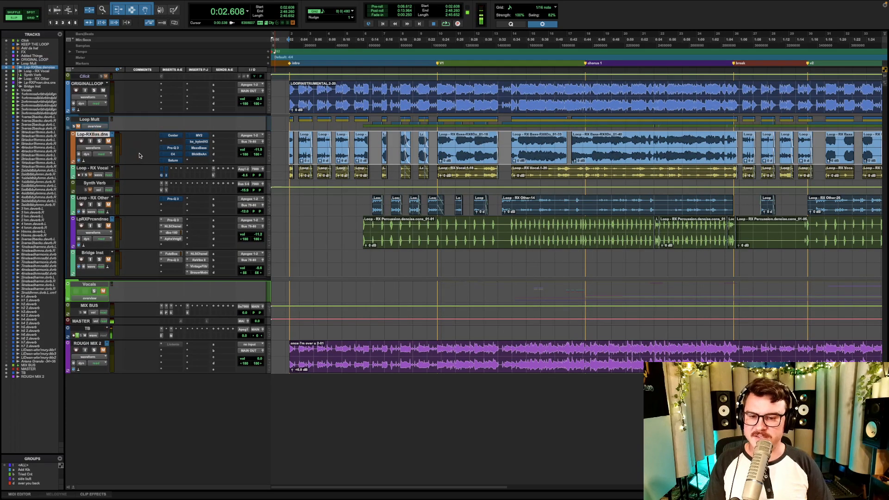
{"action": "left_click", "coordinate": [101, 168]}
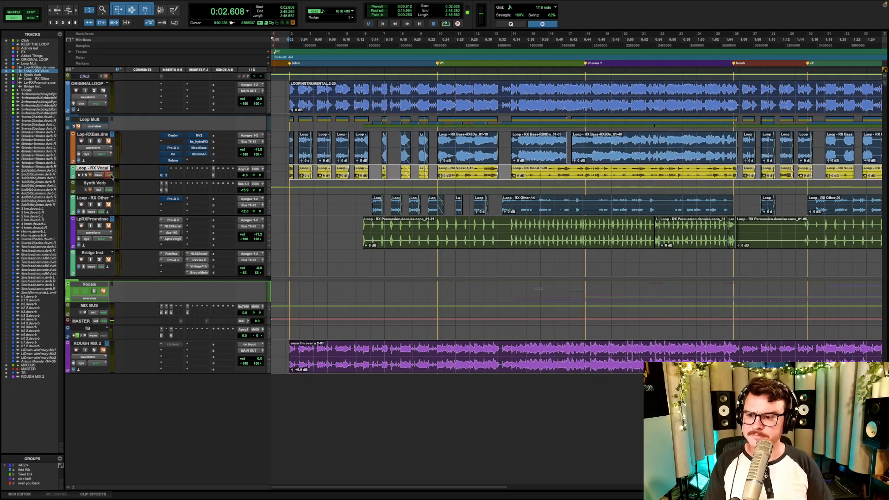
{"action": "left_click", "coordinate": [101, 198]}
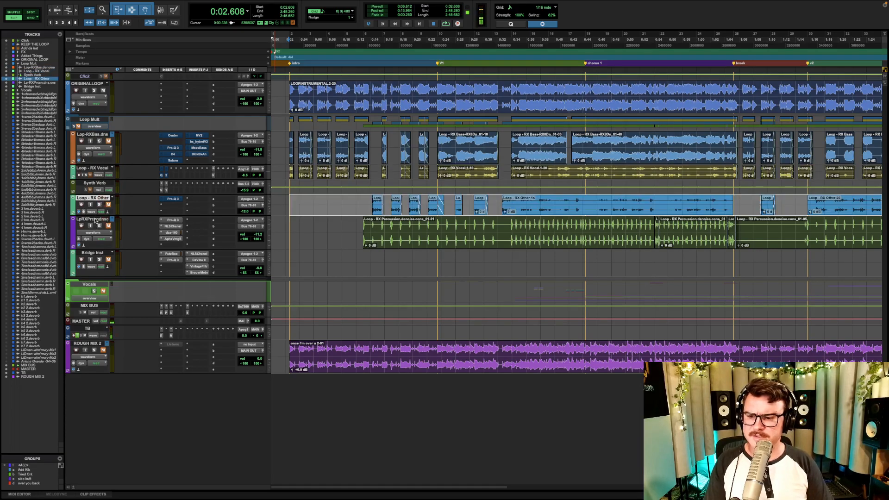
{"action": "left_click", "coordinate": [95, 220]}
{"action": "left_click", "coordinate": [421, 177]}
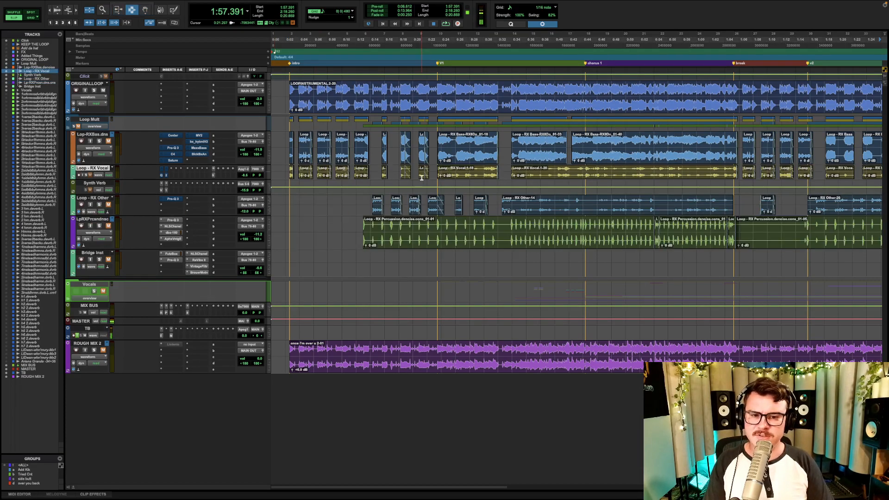
{"action": "left_click", "coordinate": [293, 144]}
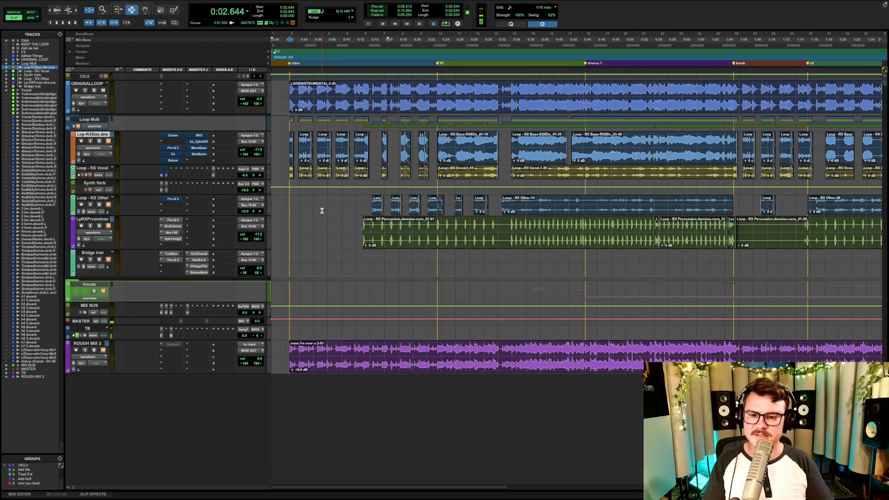
- Solo the ORIGINAL LOOP track and play the stereo instrumental from the start of the intro, and stop playback
{"action": "left_click", "coordinate": [94, 90]}
{"action": "left_click", "coordinate": [289, 100]}
{"action": "key", "text": "space"}
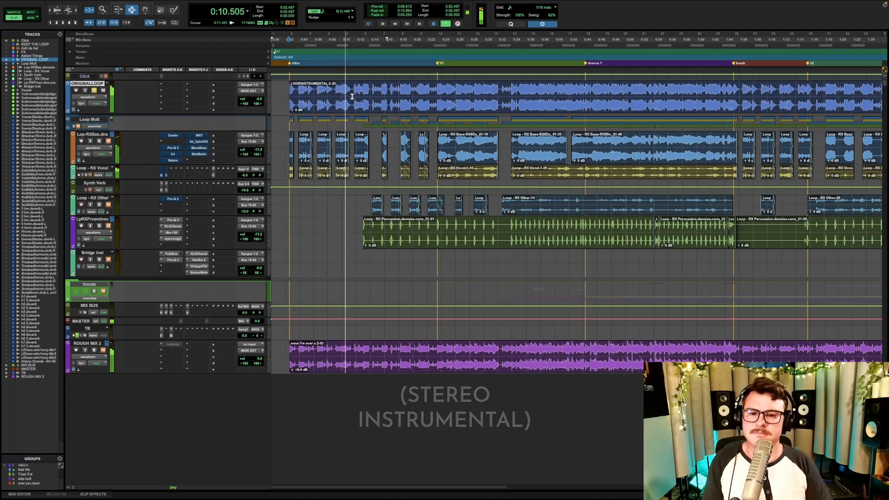
{"action": "key", "text": "space"}
- Select the opening intro section, unmute Loop Mult, and play the section with RX Bass soloed instead of ORIGINAL LOOP
{"action": "left_click_drag", "start_coordinate": [352, 96], "coordinate": [290, 96]}
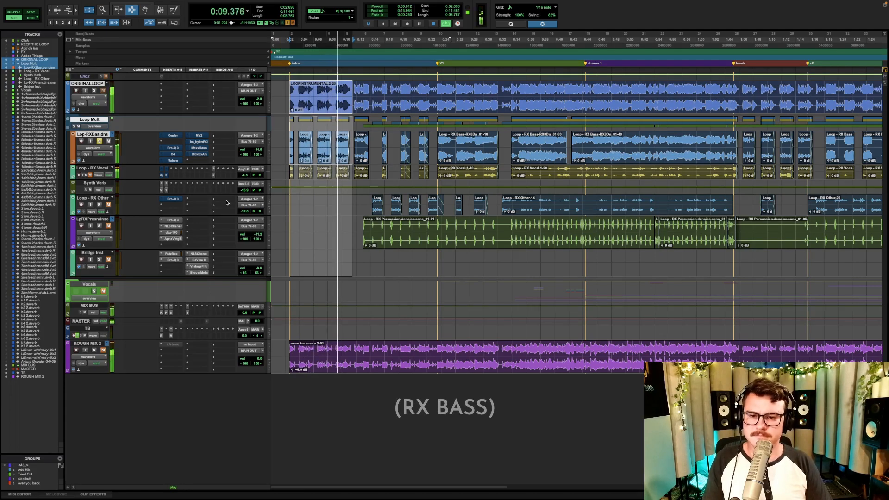
{"action": "key", "text": "space"}
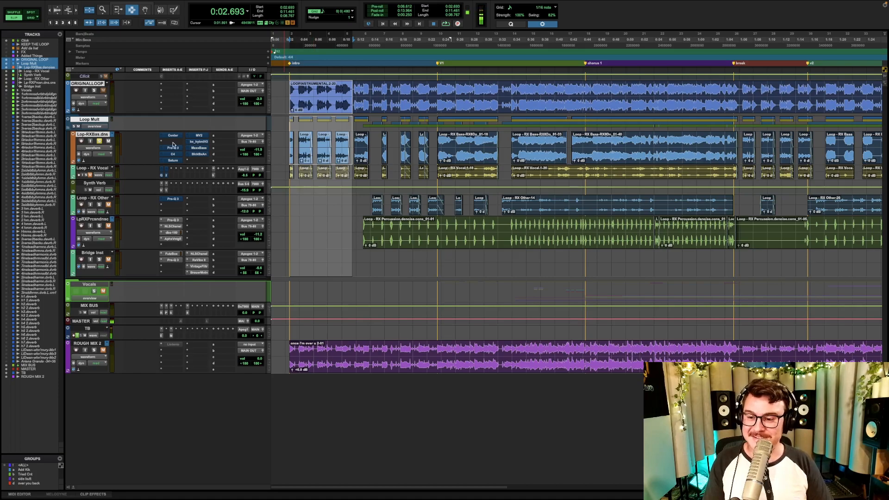
- Unsolo RX Bass, solo the Loop - RX Vocal track, and play the same intro section, stopping it at the end
{"action": "left_click", "coordinate": [92, 168]}
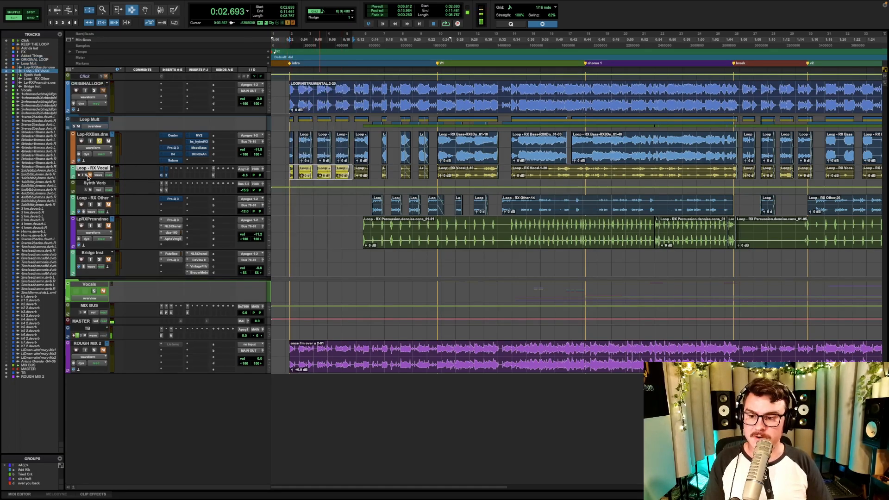
{"action": "left_click", "coordinate": [99, 142]}
{"action": "left_click", "coordinate": [98, 142]}
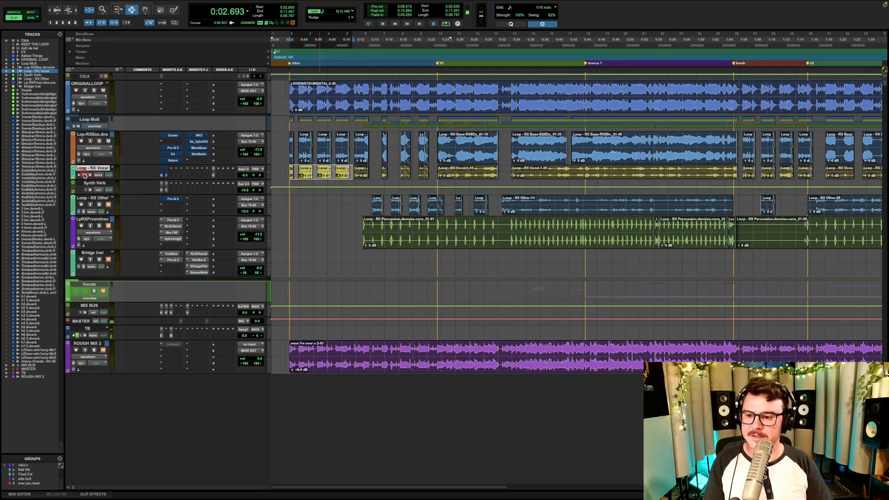
{"action": "left_click", "coordinate": [86, 175]}
{"action": "key", "text": "space"}
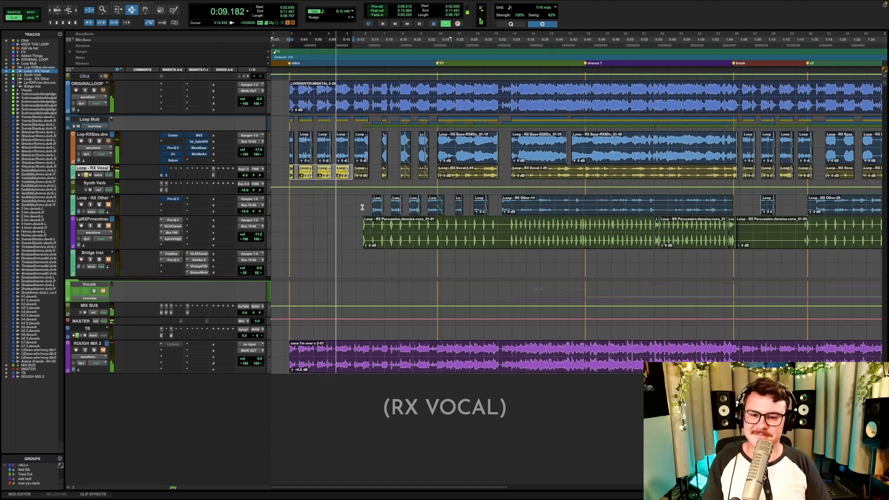
{"action": "key", "text": "space"}
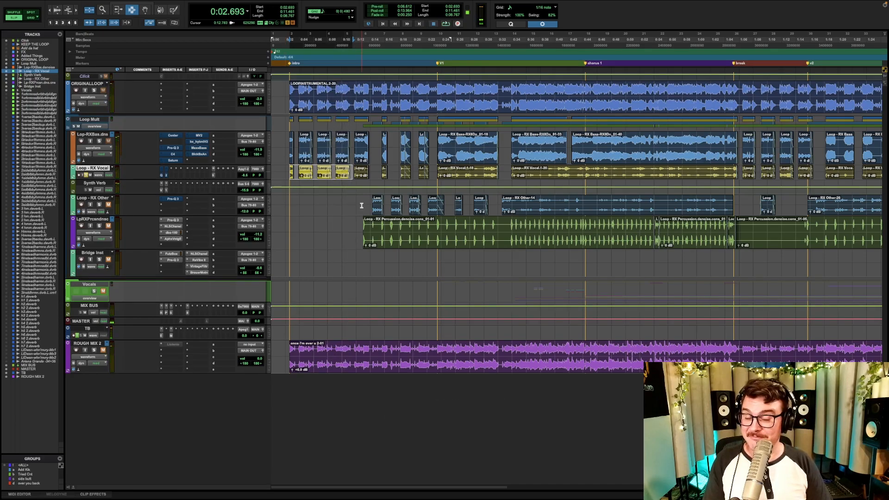
- Solo the RX Percussion track as well and play from the start of its first clip
{"action": "left_click_drag", "start_coordinate": [353, 147], "coordinate": [281, 175]}
{"action": "left_click", "coordinate": [352, 199]}
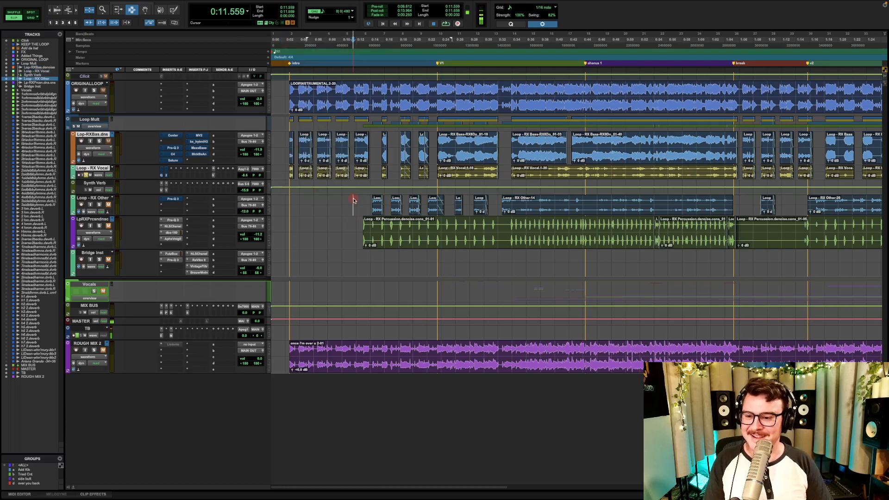
{"action": "left_click", "coordinate": [362, 226]}
{"action": "left_click", "coordinate": [99, 226]}
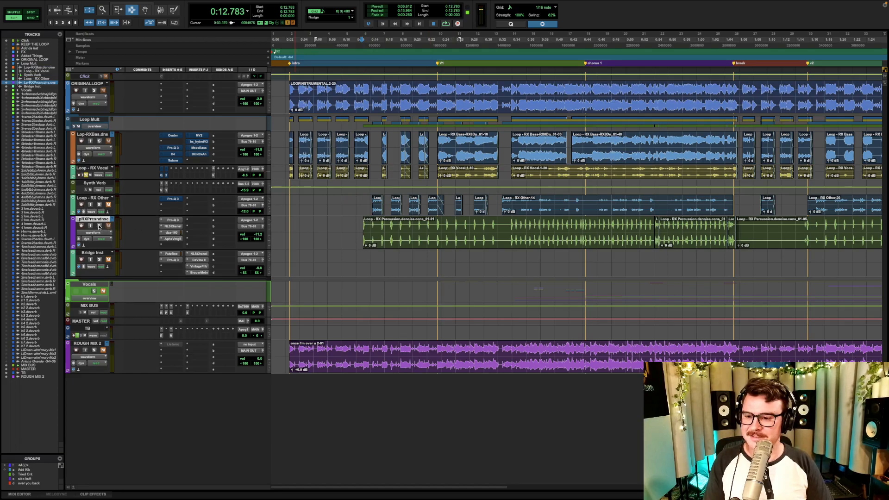
{"action": "key", "text": "space"}
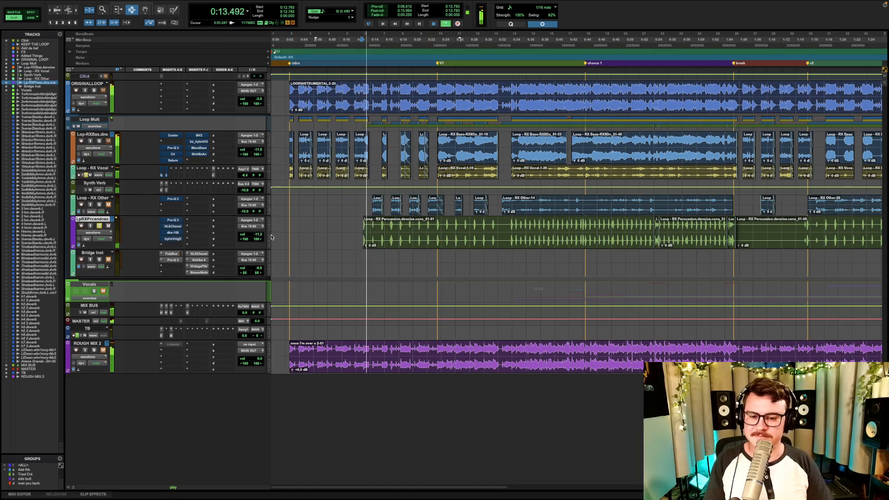
- Unsolo the Loop - RX Vocal track to hear RX Percussion alone, and stop playback
{"action": "left_click", "coordinate": [85, 176]}
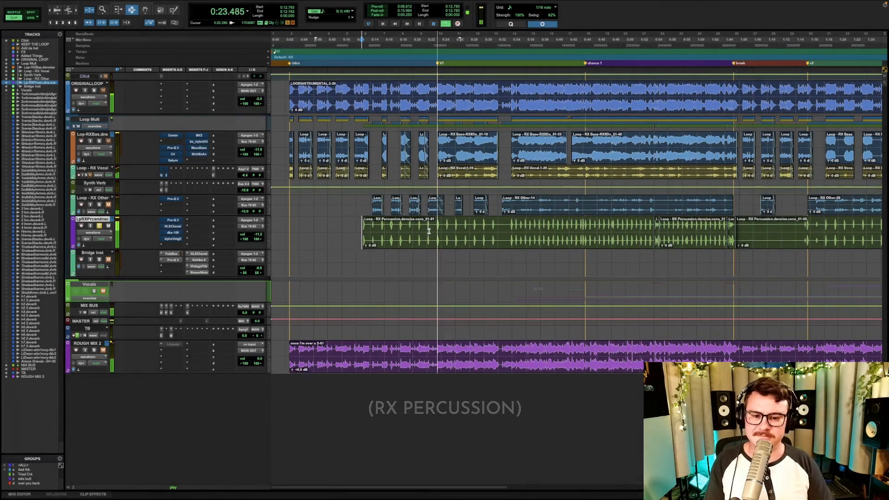
{"action": "key", "text": "space"}
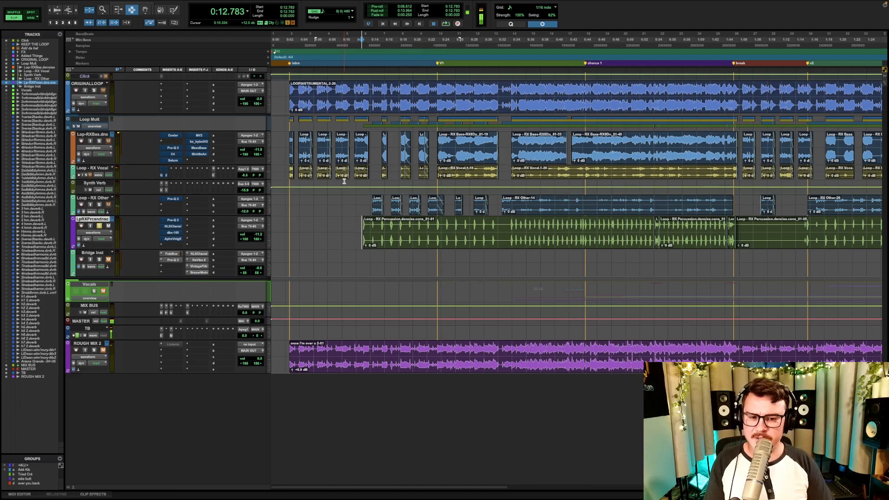
- Solo the Loop - RX Other track instead of RX Percussion, play from the start of its first clip, and stop playback
{"action": "left_click", "coordinate": [185, 201]}
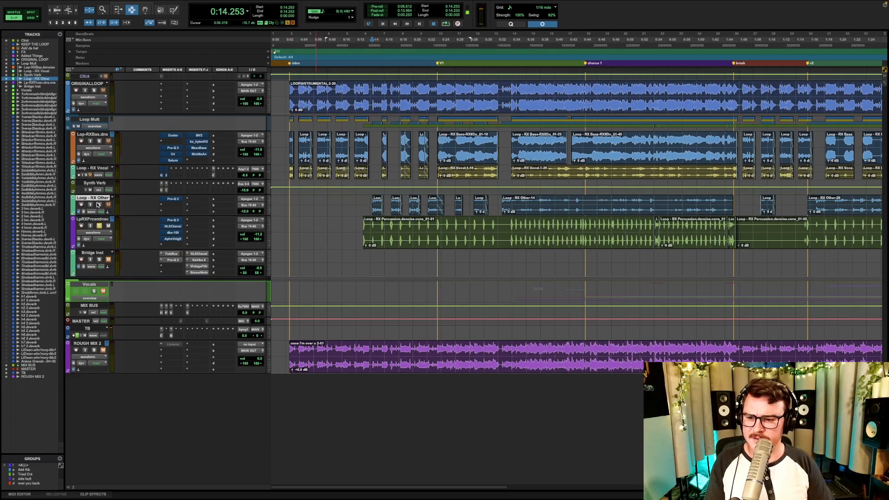
{"action": "left_click", "coordinate": [99, 226]}
{"action": "key", "text": "space"}
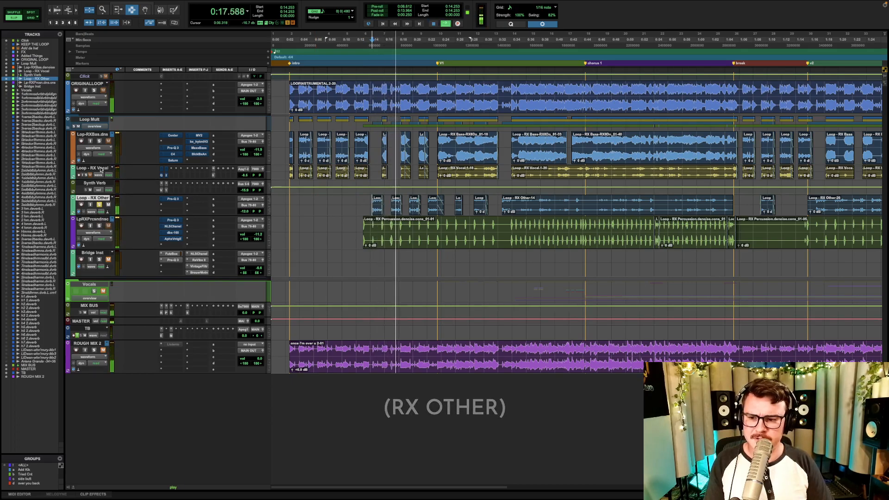
{"action": "key", "text": "space"}
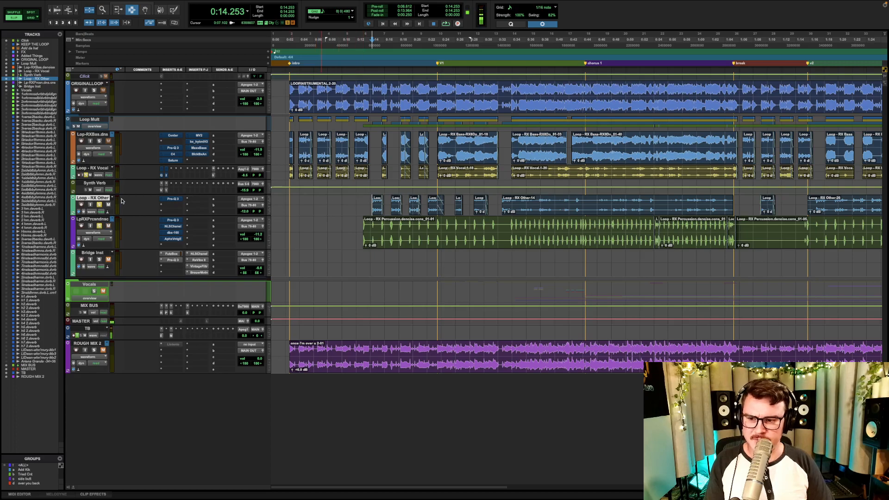
- Play the RX Vocal, RX Percussion and RX Other tracks soloed together from just before the first percussion clip, and stop playback
{"action": "left_click", "coordinate": [356, 214]}
{"action": "key", "text": "space"}
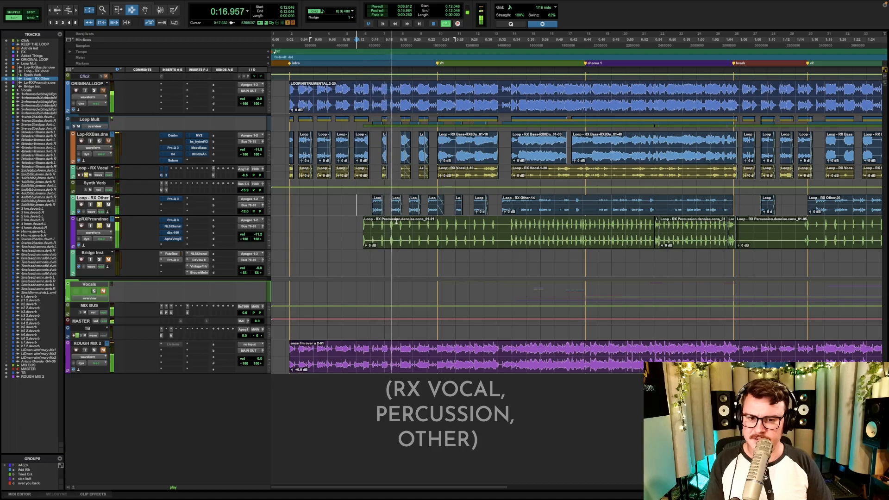
{"action": "key", "text": "space"}
- Solo ORIGINAL LOOP instead of the RX stems, with Loop Mult muted, and play the stereo instrumental from just before the first percussion clip
{"action": "left_click", "coordinate": [99, 205]}
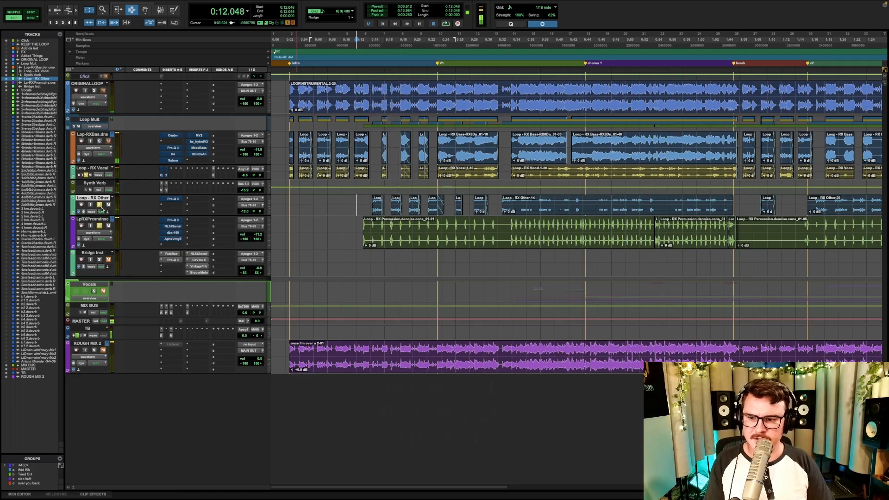
{"action": "left_click", "coordinate": [99, 204]}
{"action": "left_click", "coordinate": [94, 90]}
{"action": "left_click", "coordinate": [355, 93]}
{"action": "key", "text": "space"}
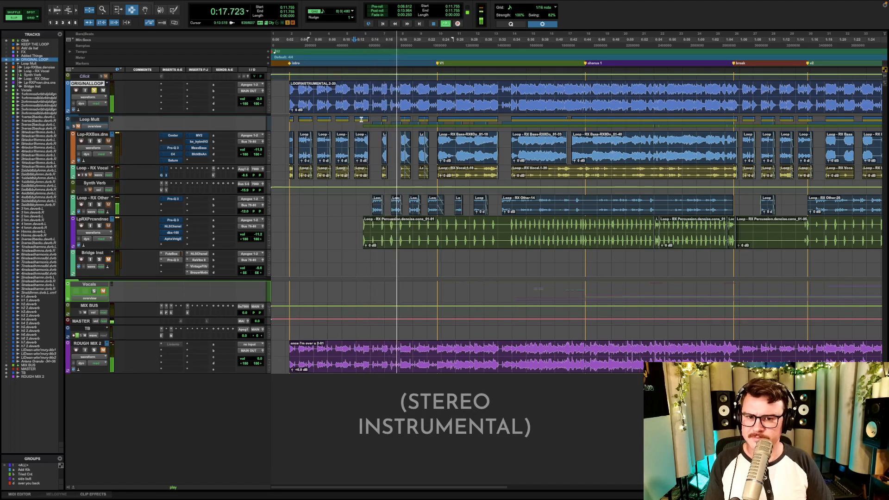
{"action": "key", "text": "space"}
{"action": "left_click", "coordinate": [93, 89]}
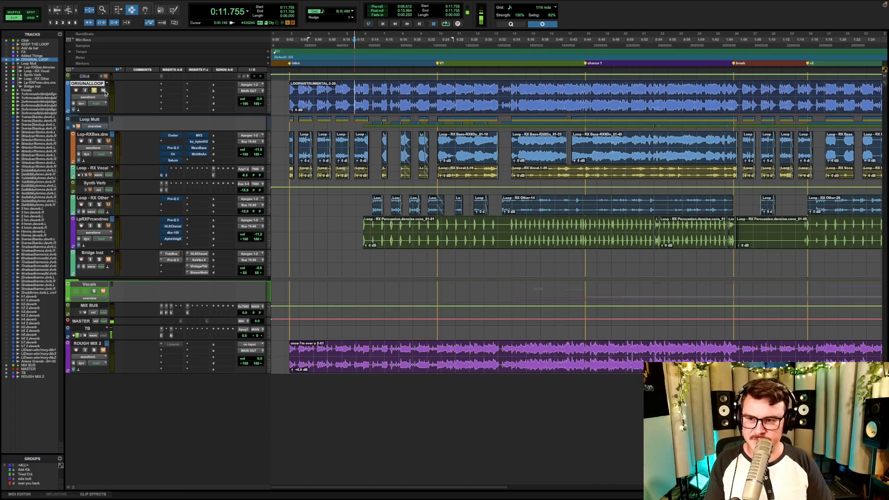
{"action": "left_click", "coordinate": [69, 127]}
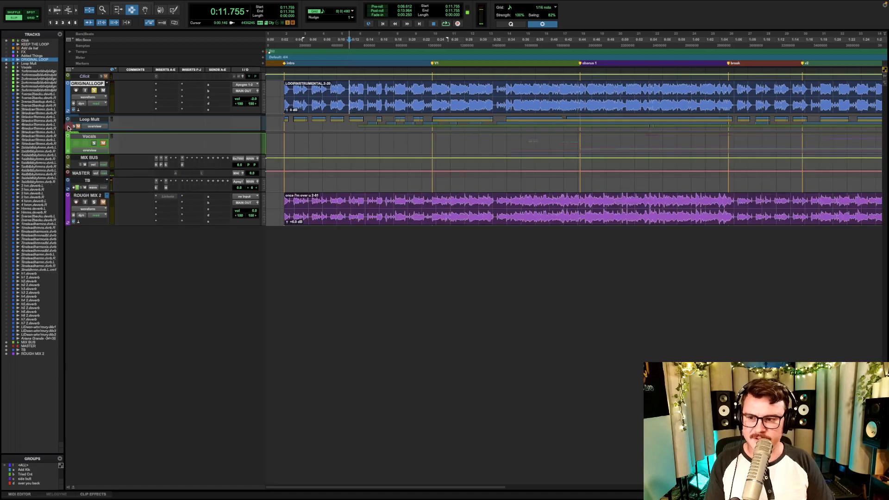
{"action": "left_click", "coordinate": [68, 128]}
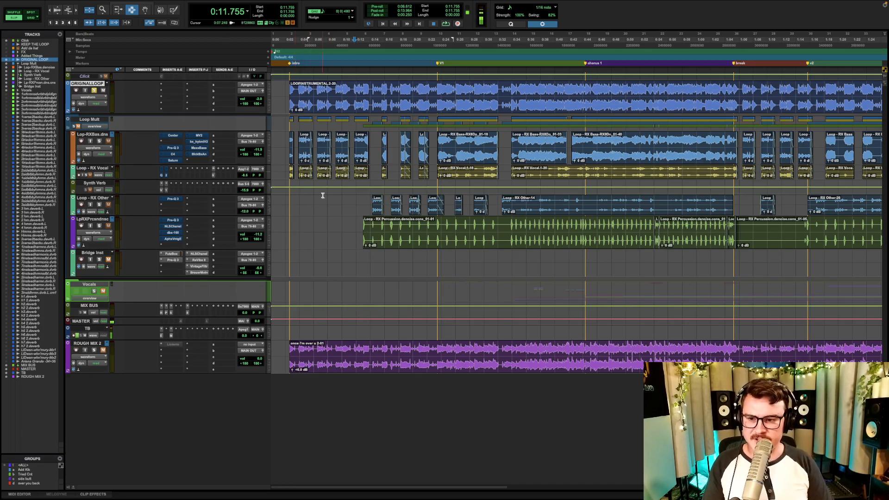
- Take the bypassed inserts on the RX Bass, RX Vocal, RX Other and RX Percussion tracks out of bypass
{"action": "left_click", "coordinate": [87, 136]}
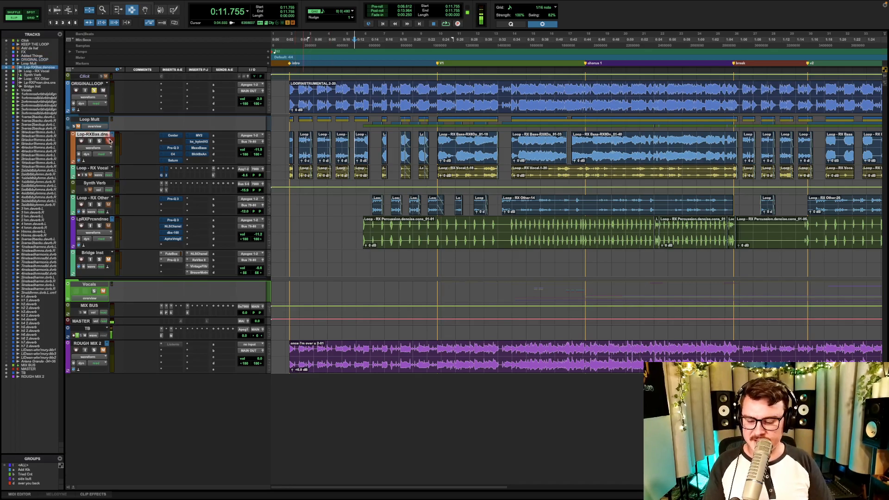
{"action": "key", "text": "shift+a"}
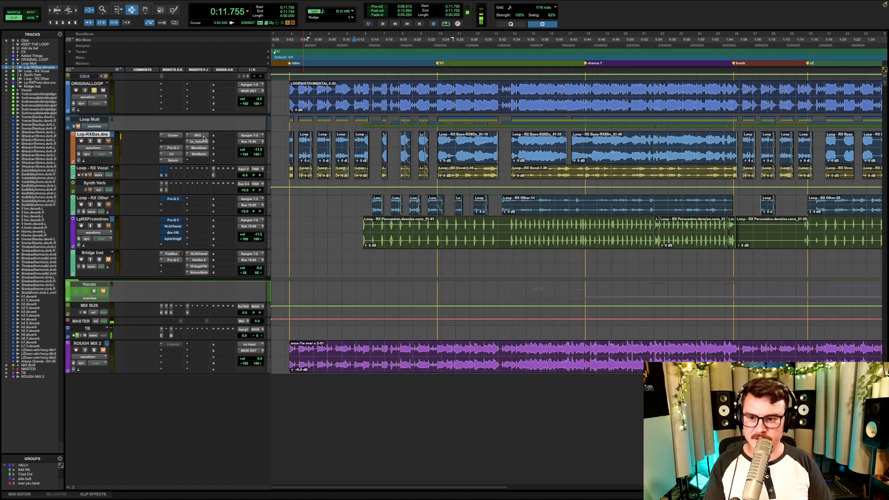
{"action": "left_click", "coordinate": [88, 170]}
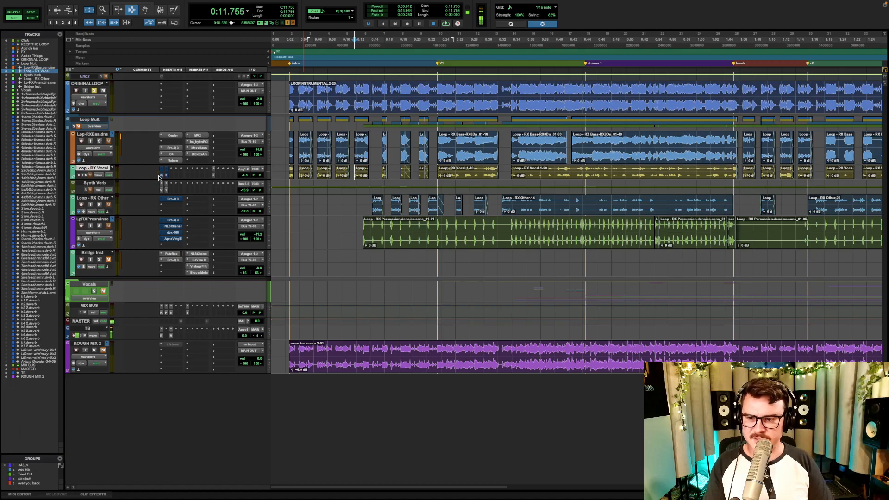
{"action": "left_click", "coordinate": [79, 200]}
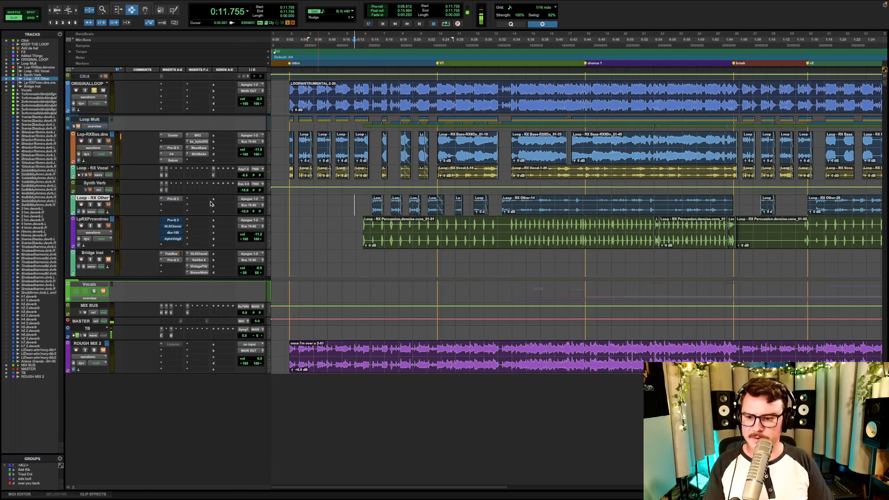
{"action": "left_click", "coordinate": [92, 220]}
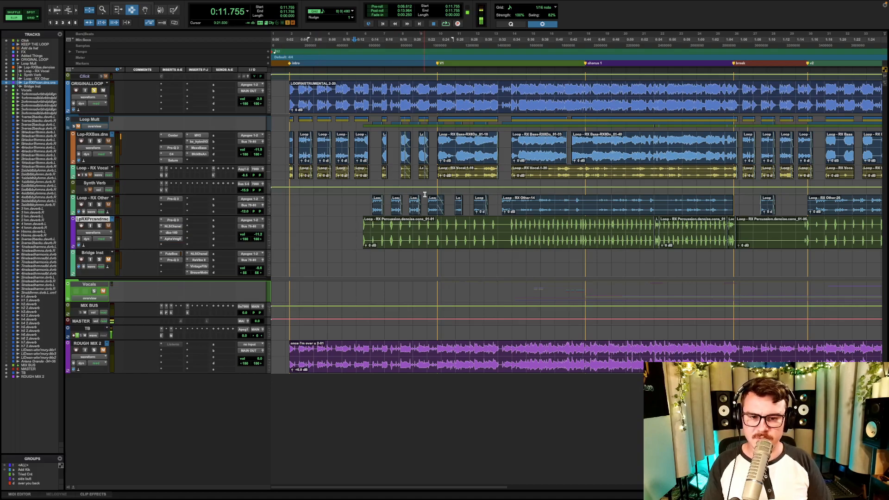
- Collapse the Loop Mult folder, unsolo ORIGINAL LOOP, and play the stereo instrumental from the start of chorus 1
{"action": "key", "text": "r"}
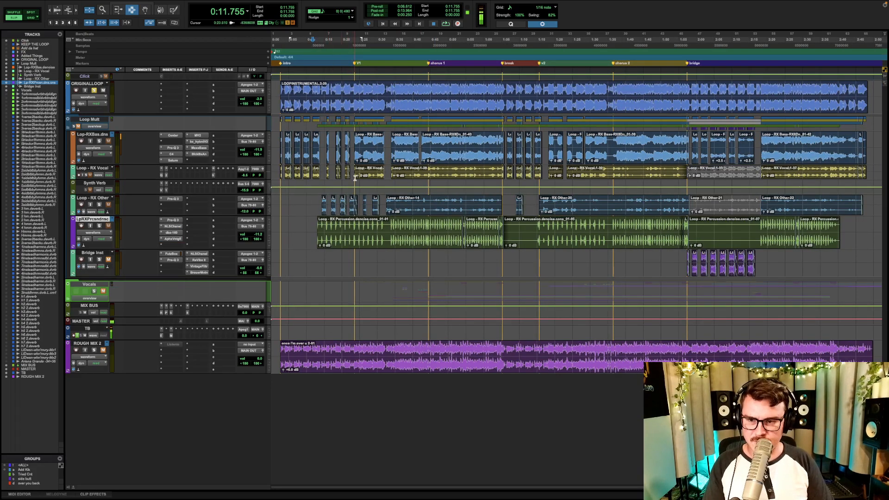
{"action": "key", "text": "t"}
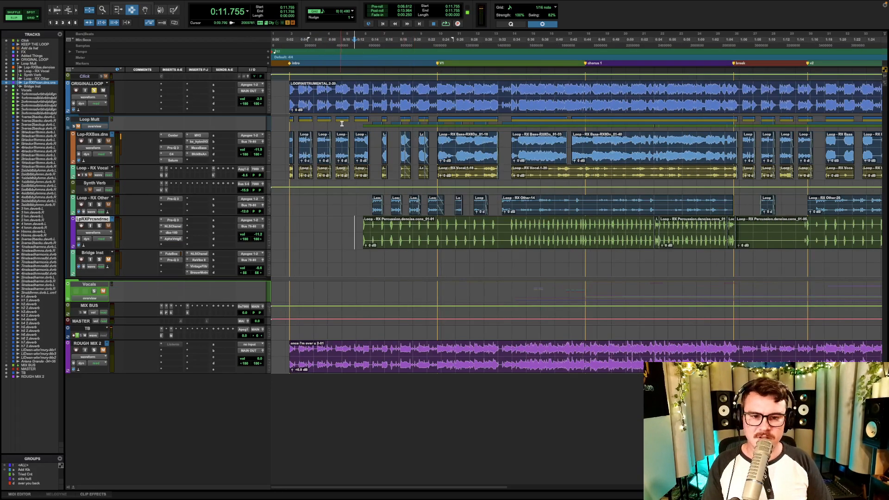
{"action": "key", "text": "p"}
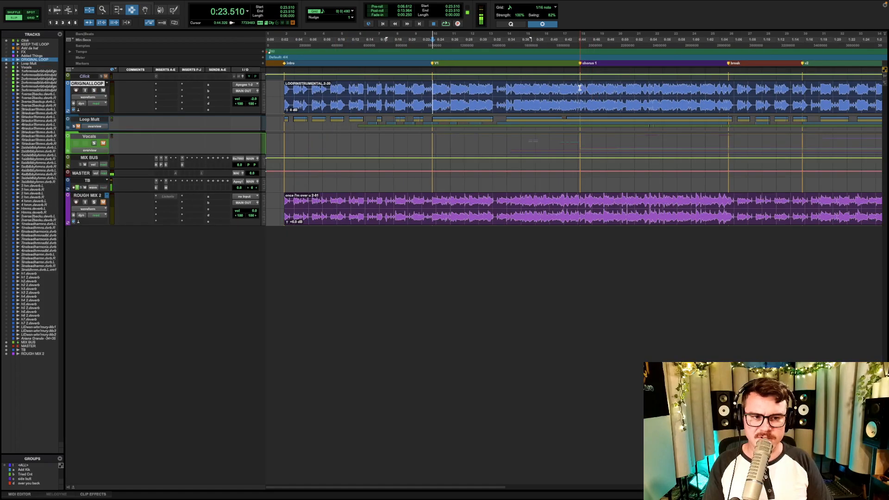
{"action": "left_click", "coordinate": [580, 88]}
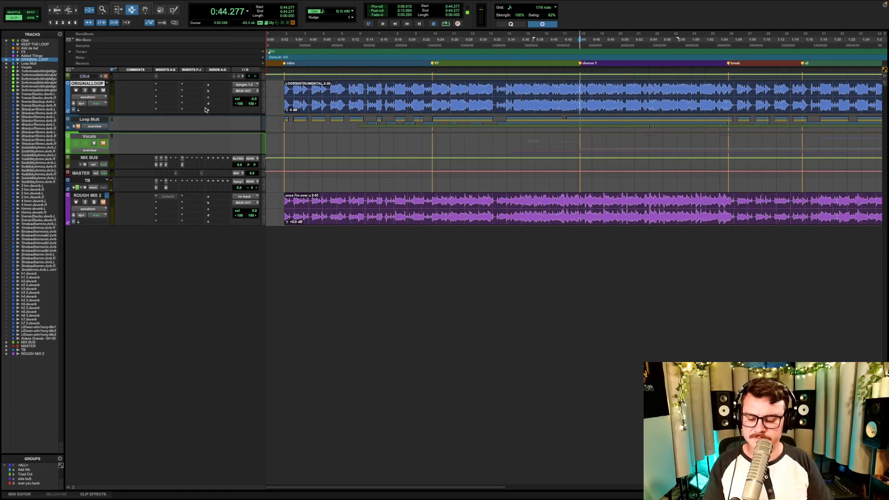
{"action": "key", "text": "space"}
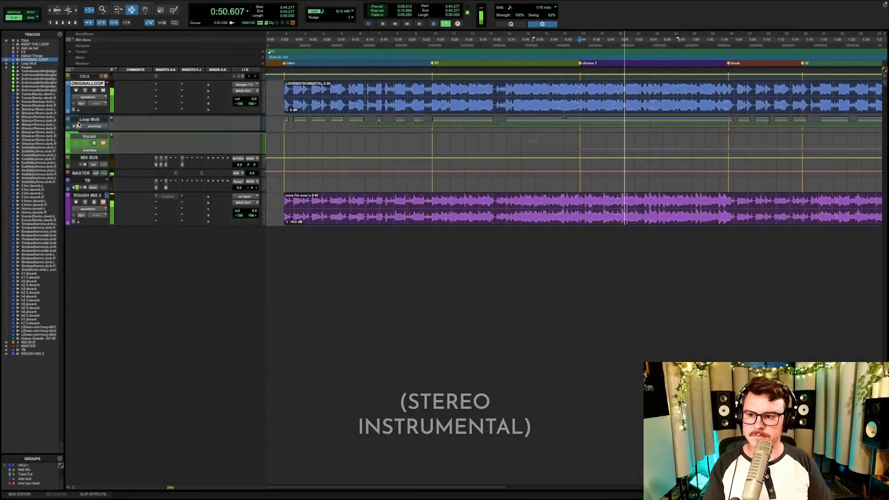
- Select Loop Mult along with ORIGINAL LOOP, swap their mutes during playback to hear the RX tracks, and stop
{"action": "left_click", "coordinate": [80, 122]}
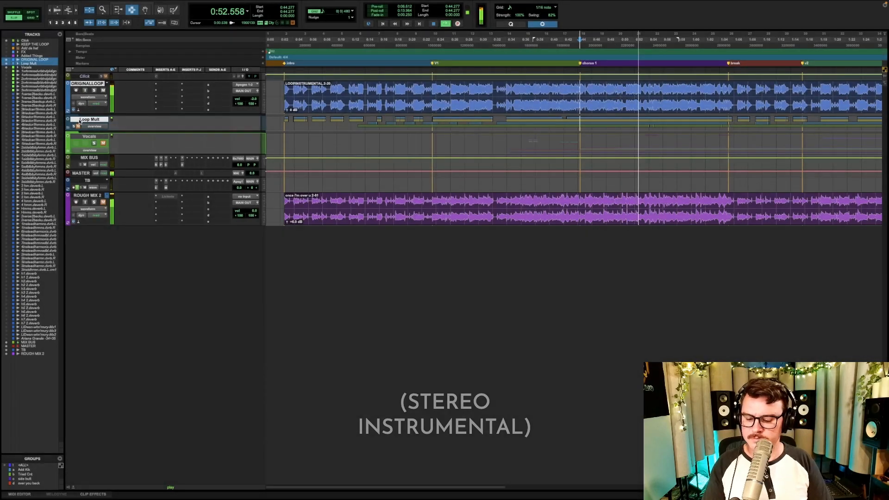
{"action": "key", "text": "F6"}
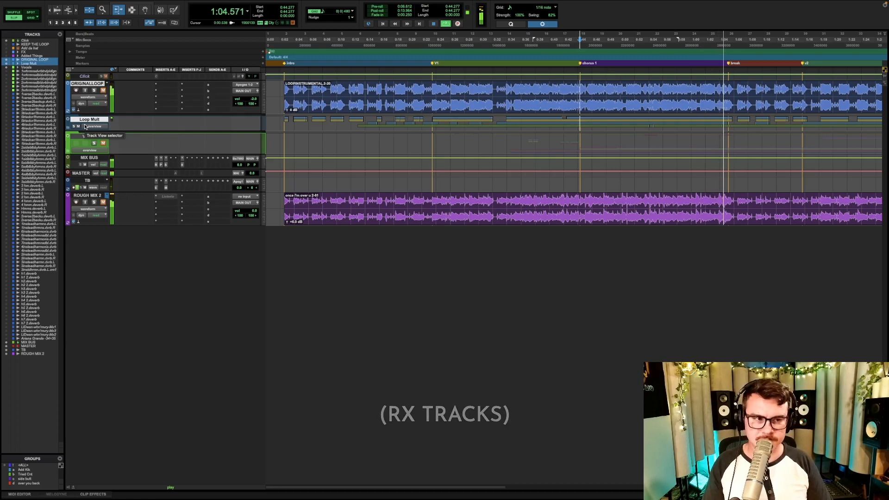
{"action": "key", "text": "space"}
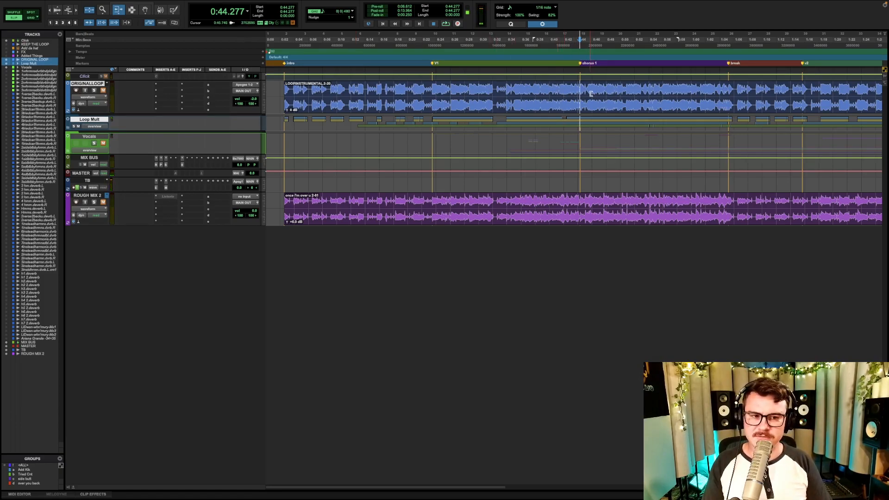
- Play chorus 1 again with the RX tracks, swap the mutes to compare against the stereo instrumental, and stop playback
{"action": "key", "text": "F7"}
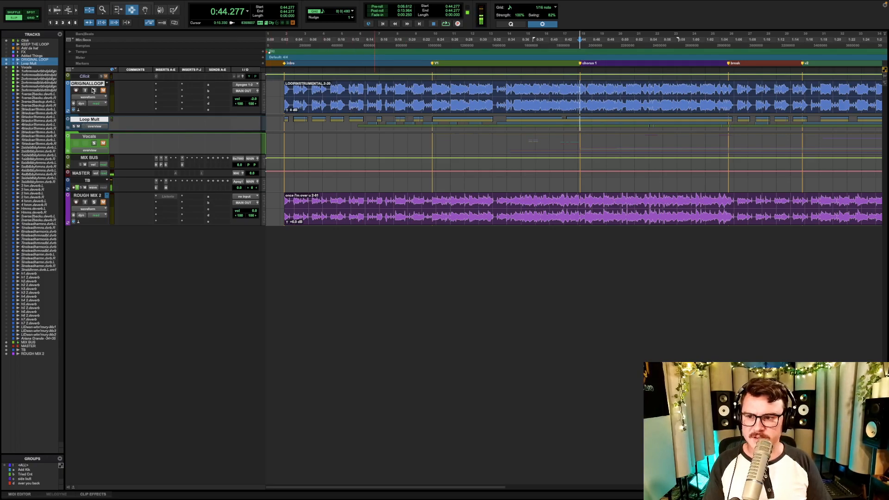
{"action": "key", "text": "space"}
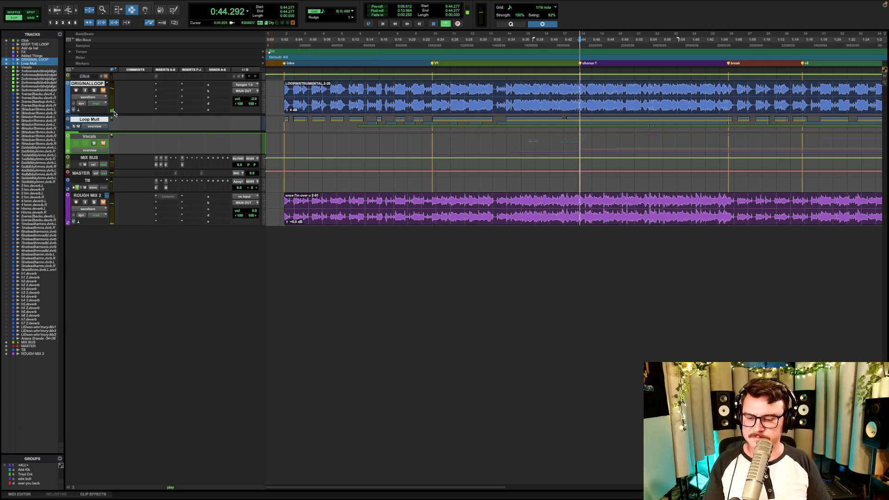
{"action": "key", "text": "e"}
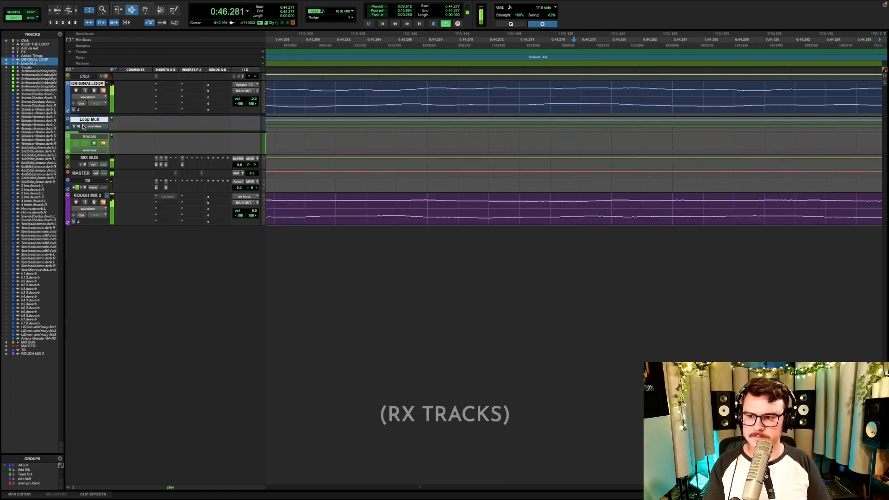
{"action": "key", "text": "e"}
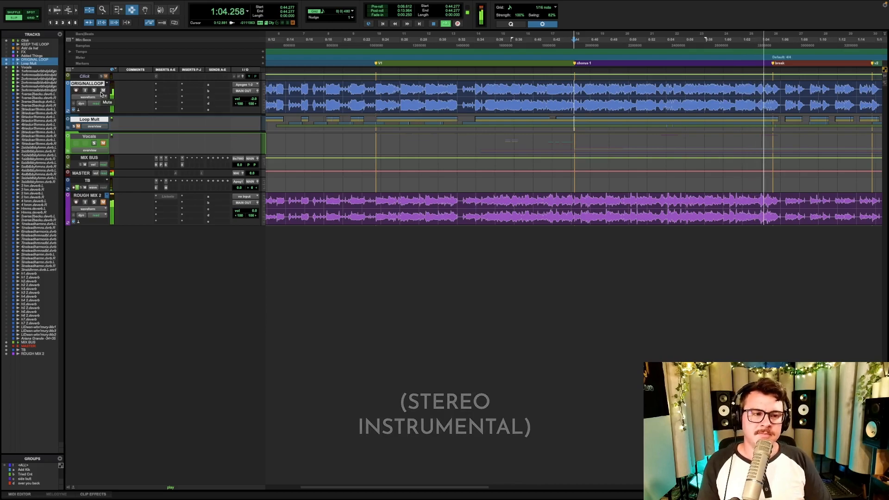
{"action": "key", "text": "space"}
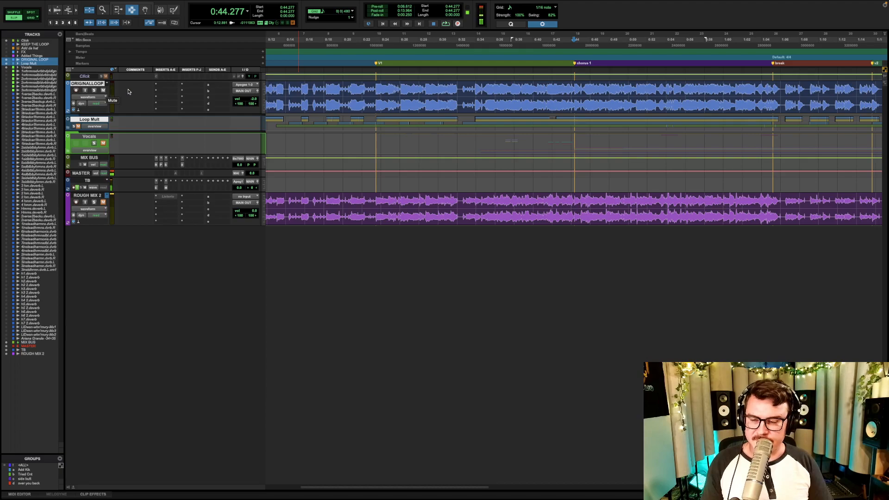
- Show the hidden Added Things folder track and move it into the Loop Mult folder
{"action": "left_click", "coordinate": [93, 84]}
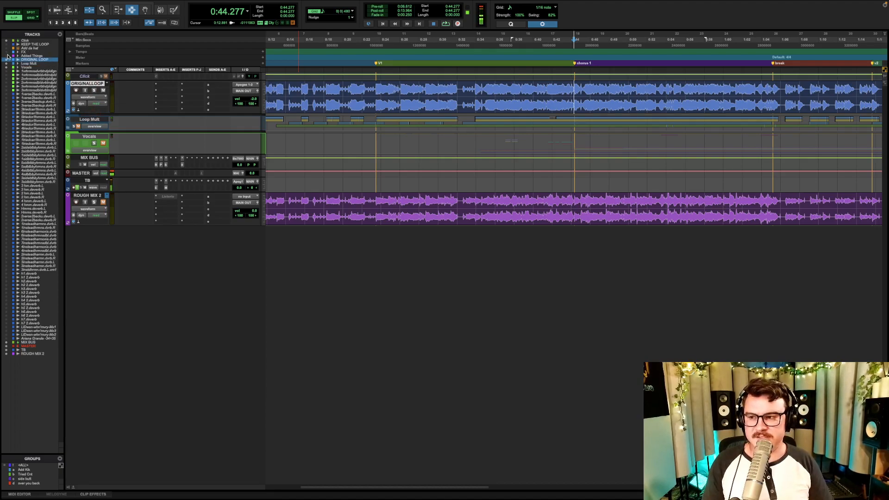
{"action": "left_click", "coordinate": [21, 56]}
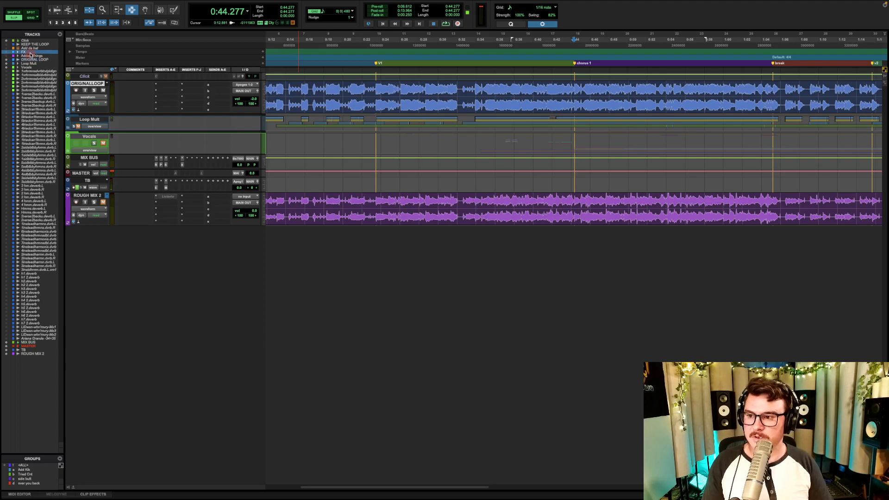
{"action": "left_click", "coordinate": [7, 56]}
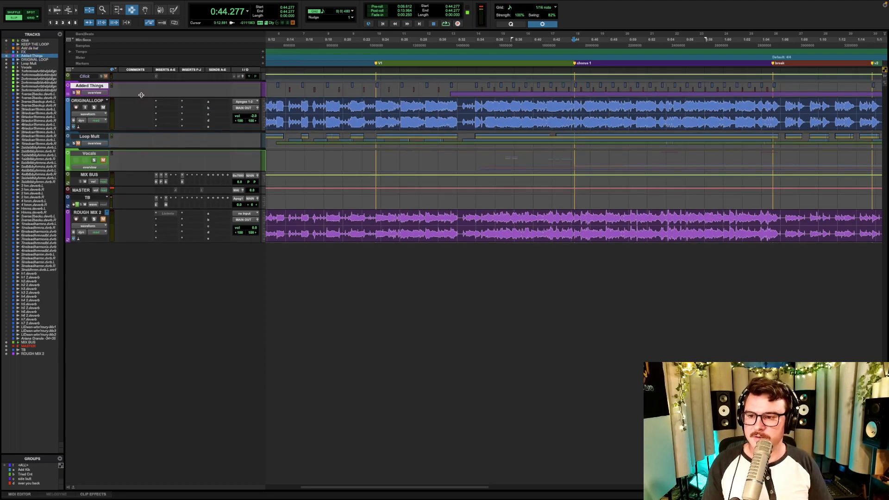
{"action": "left_click", "coordinate": [68, 94]}
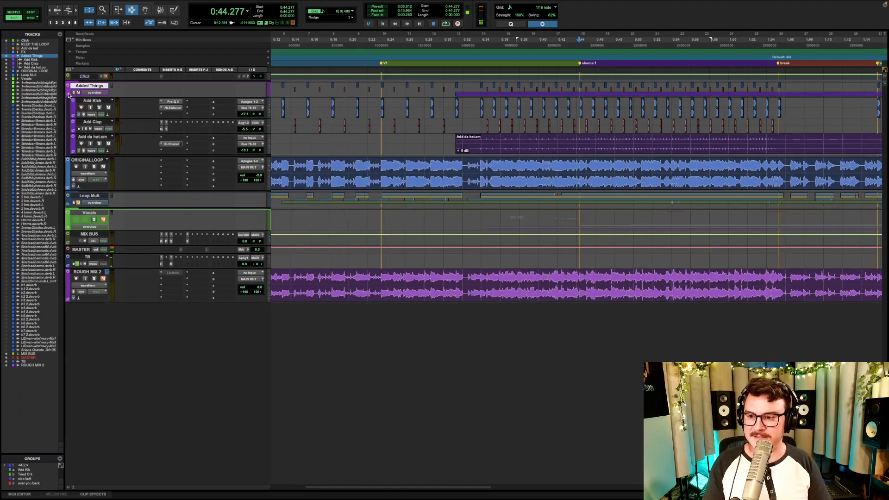
{"action": "left_click", "coordinate": [68, 94]}
{"action": "left_click_drag", "start_coordinate": [89, 86], "coordinate": [108, 140]}
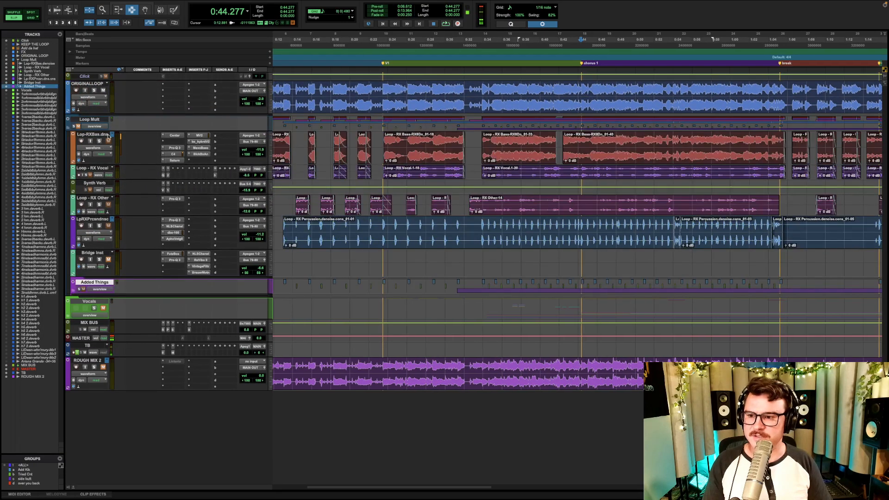
- Examine the individual hits on the RX Percussion track up close, placing the cursor at 0:33.893 and 0:34.567
{"action": "key", "text": "F5"}
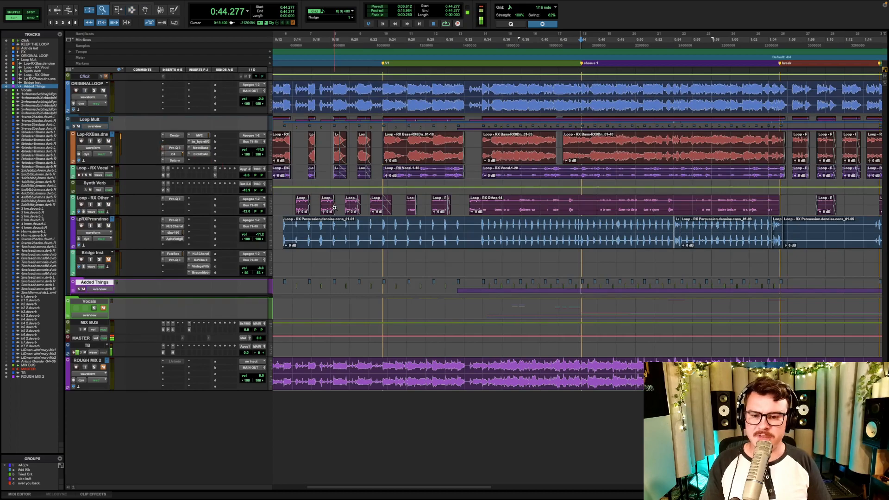
{"action": "left_click_drag", "start_coordinate": [481, 231], "coordinate": [510, 235]}
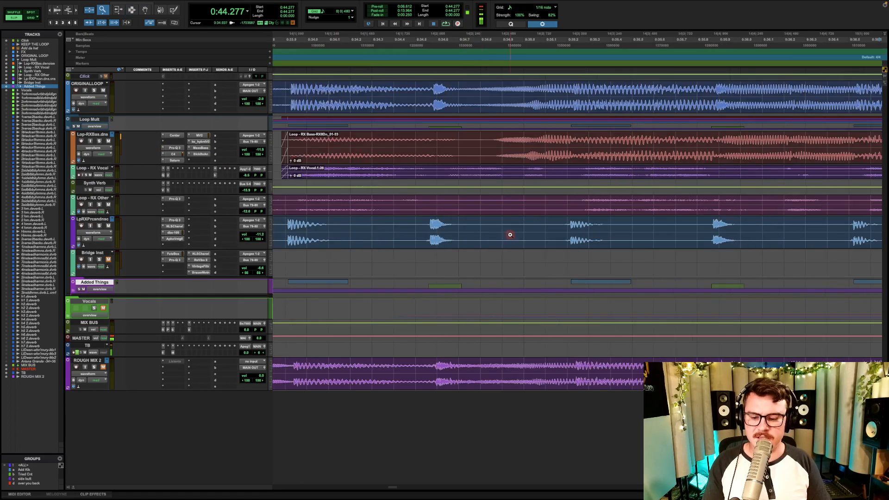
{"action": "left_click", "coordinate": [417, 229]}
{"action": "left_click", "coordinate": [465, 231], "text": "alt"}
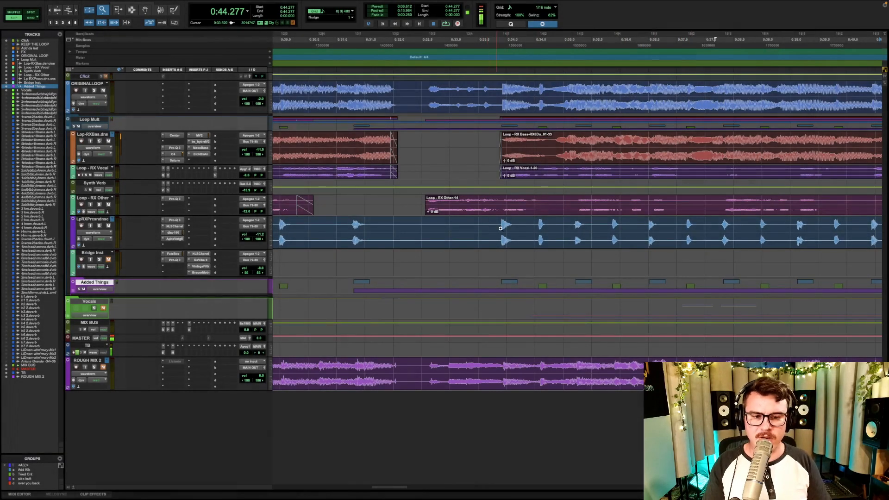
{"action": "key", "text": "F7"}
{"action": "left_click", "coordinate": [500, 229]}
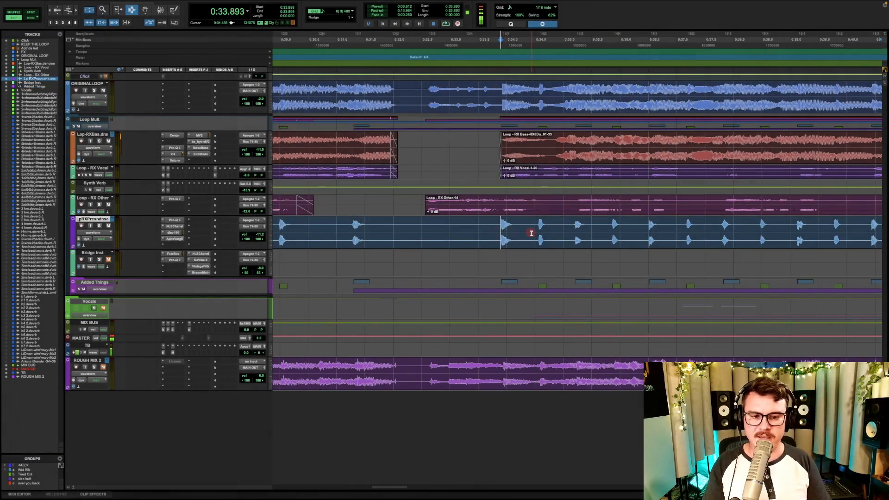
{"action": "left_click", "coordinate": [540, 234]}
{"action": "key", "text": "r"}
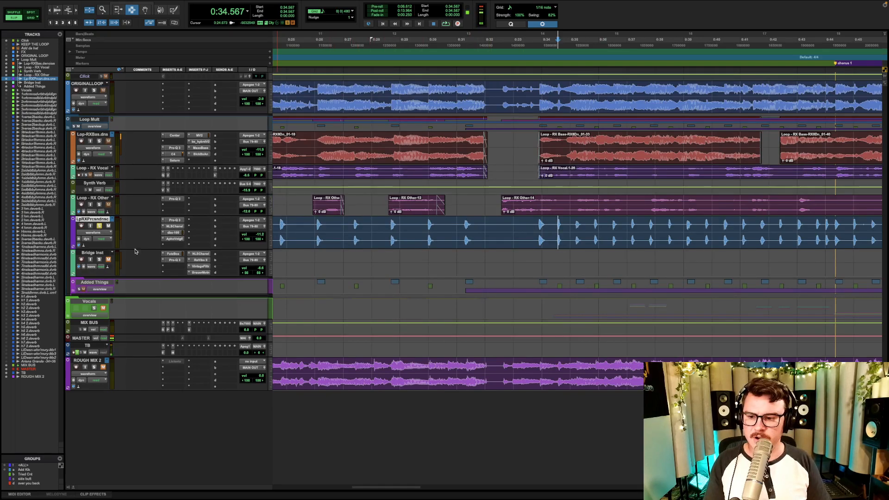
- Expand the Added Things folder to show its kick, clap and hat tracks, and play the soloed RX Percussion from chorus 1
{"action": "left_click", "coordinate": [74, 291]}
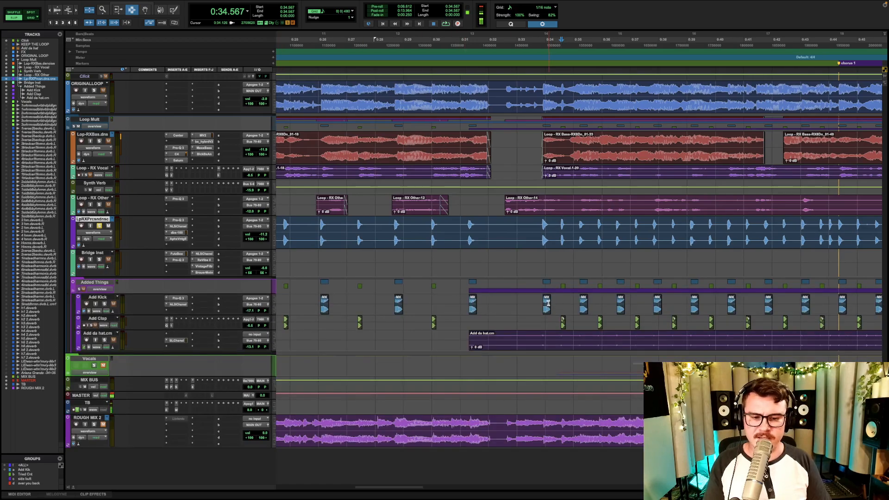
{"action": "key", "text": "r"}
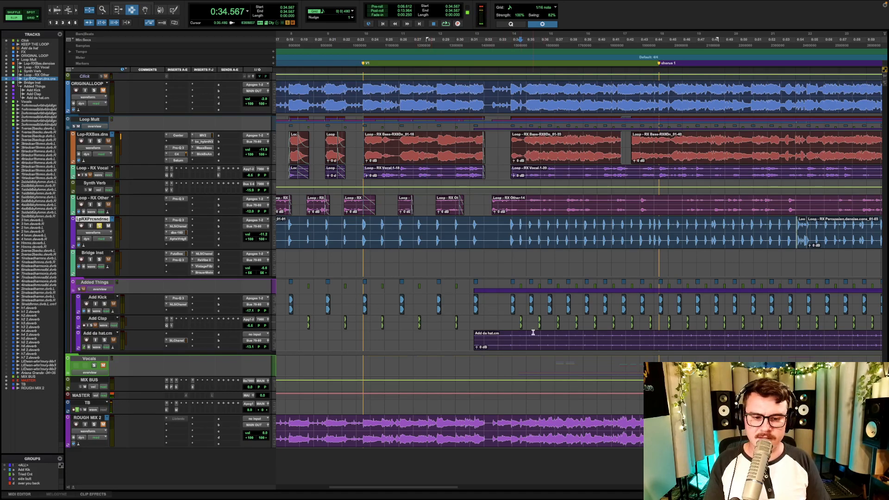
{"action": "left_click", "coordinate": [658, 228]}
{"action": "key", "text": "space"}
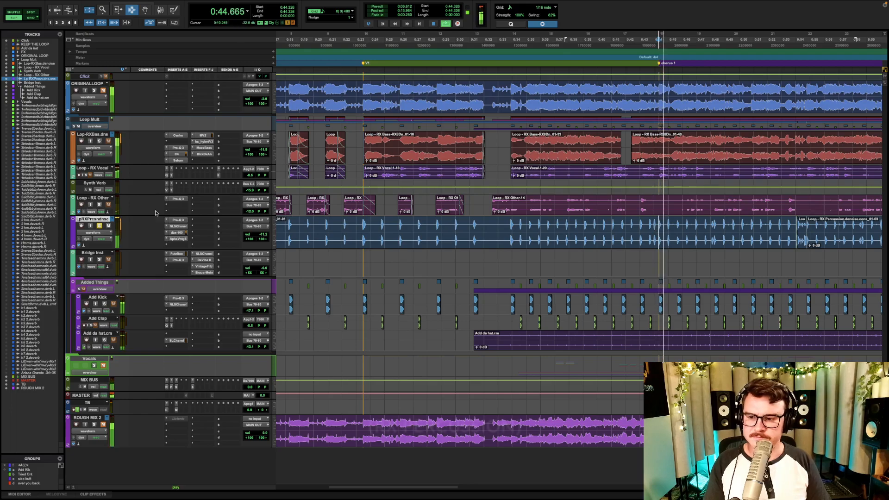
- Collapse the Added Things folder, solo it alongside RX Percussion during playback to hear the layered sounds, and stop
{"action": "left_click", "coordinate": [73, 282]}
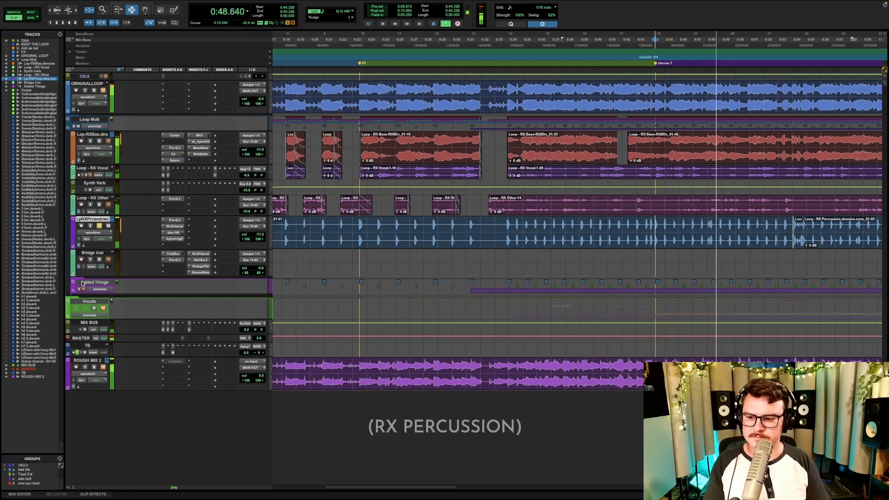
{"action": "left_click", "coordinate": [83, 284]}
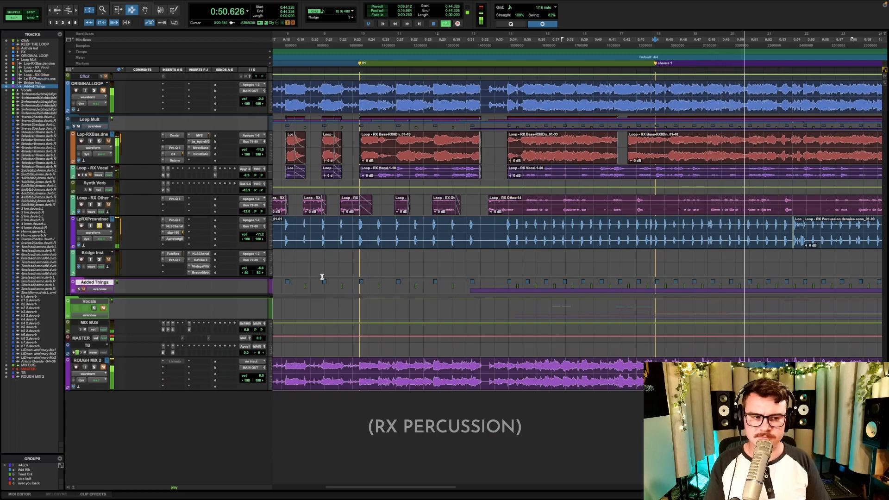
{"action": "scroll", "coordinate": [287, 279], "scroll_direction": "right", "scroll_amount": 2}
{"action": "scroll", "coordinate": [440, 266], "scroll_direction": "right", "scroll_amount": 2}
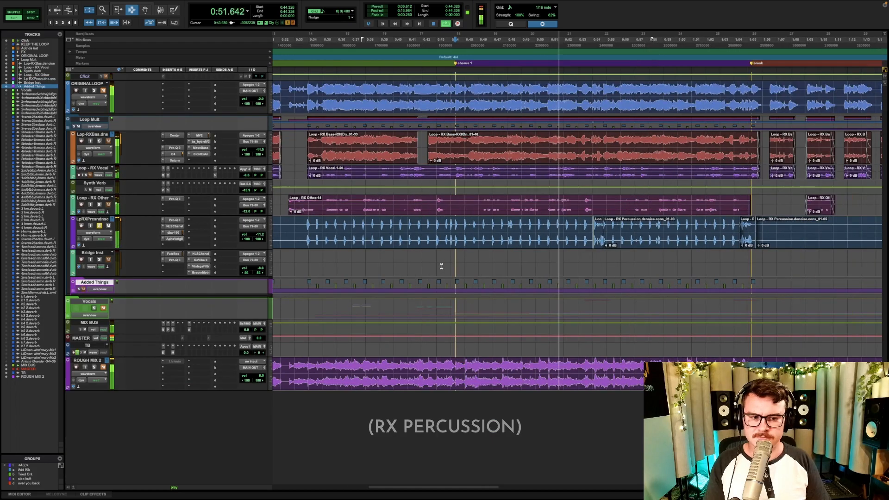
{"action": "left_click", "coordinate": [79, 289]}
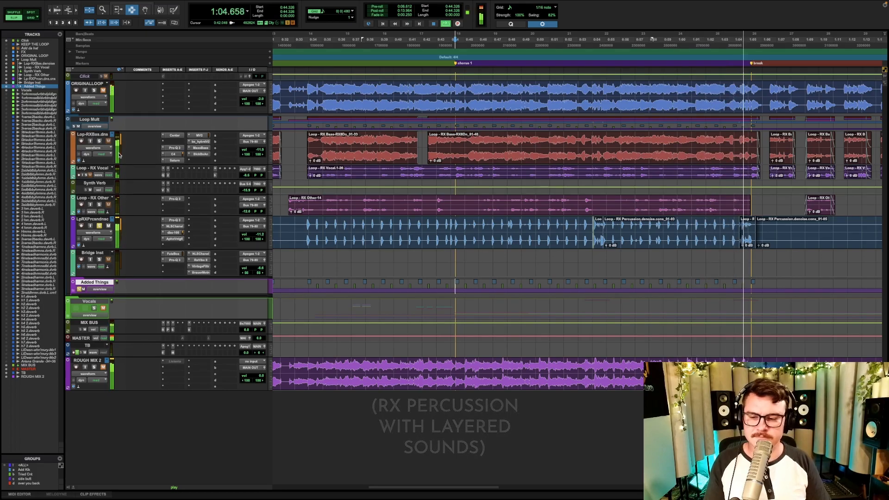
{"action": "key", "text": "space"}
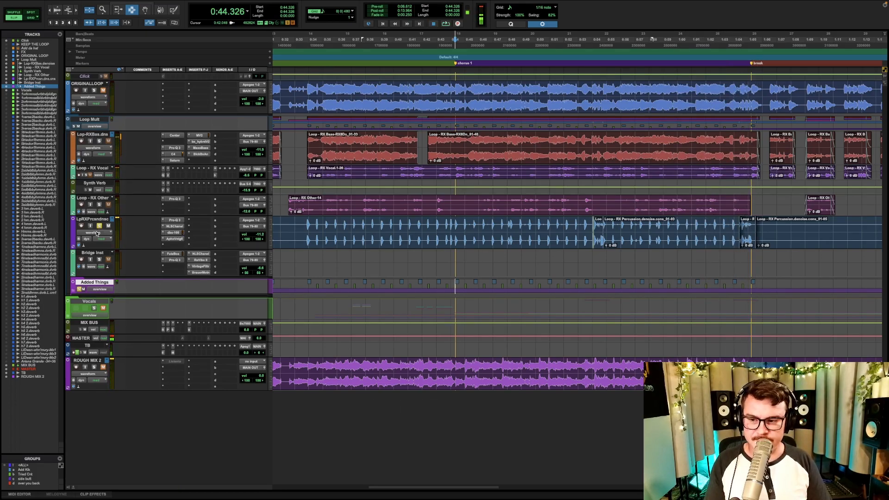
- Collapse the Loop Mult folder, play the new instrumental from 0:52.677 within chorus 1, and stop playback
{"action": "left_click", "coordinate": [68, 127]}
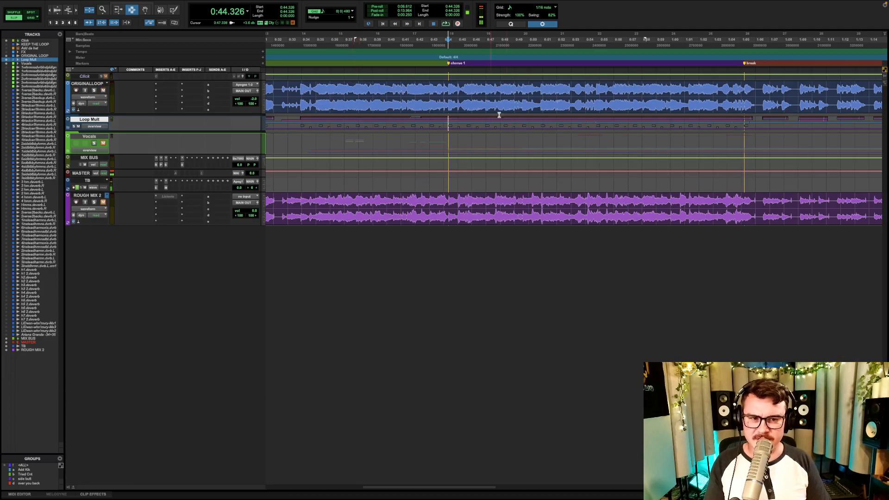
{"action": "left_click", "coordinate": [574, 87]}
{"action": "key", "text": "space"}
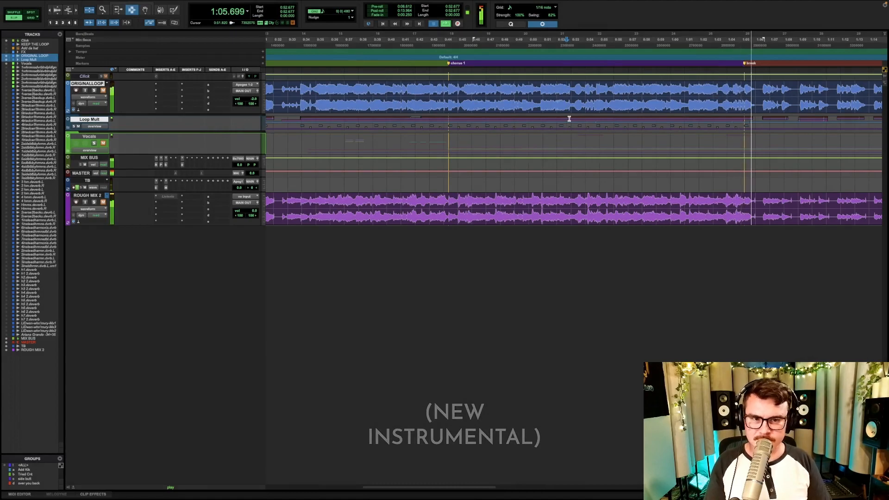
{"action": "key", "text": "space"}
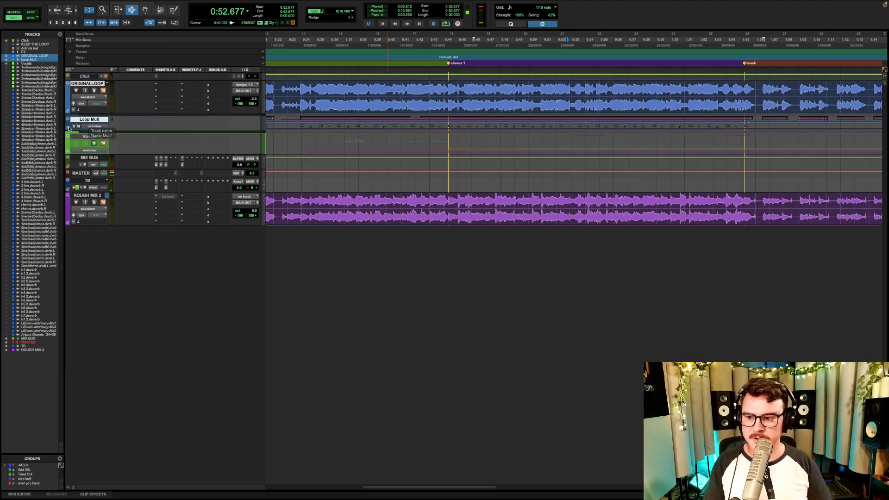
- Show the hidden KEEP THE LOOP track and move it directly below ORIGINAL LOOP, keeping the Loop Mult folder collapsed
{"action": "left_click", "coordinate": [78, 129]}
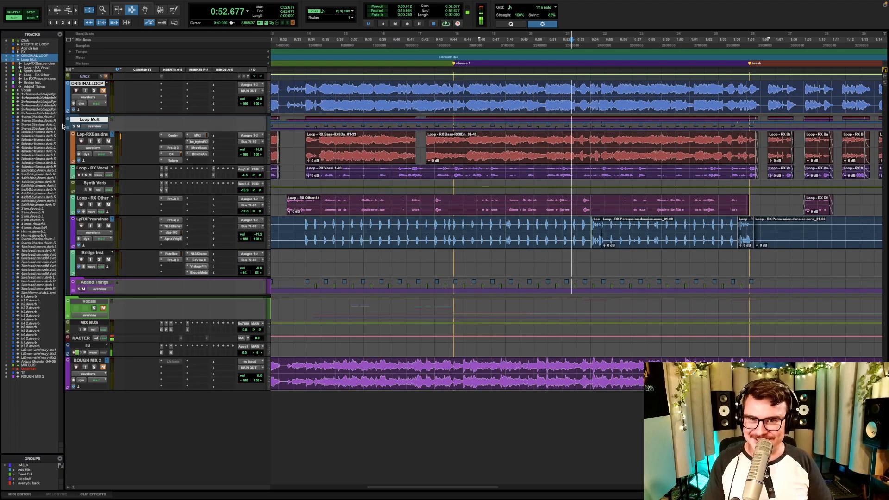
{"action": "left_click", "coordinate": [68, 126]}
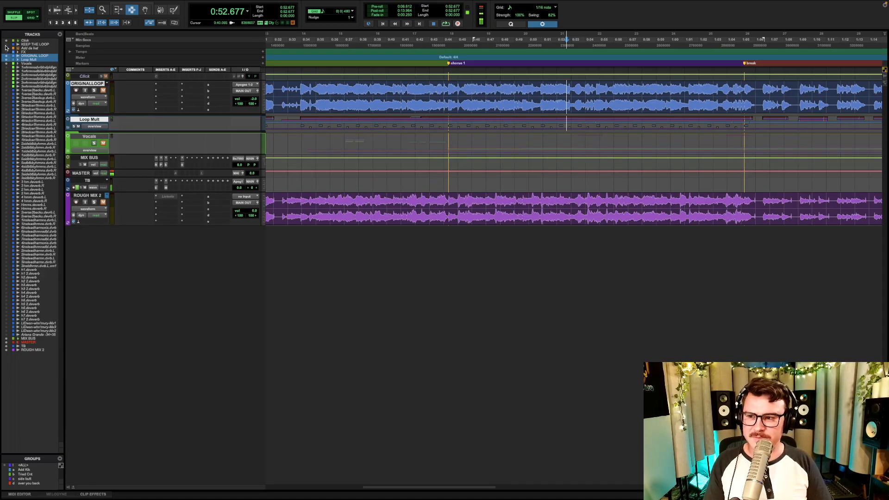
{"action": "left_click", "coordinate": [5, 45]}
{"action": "left_click_drag", "start_coordinate": [70, 92], "coordinate": [75, 129]}
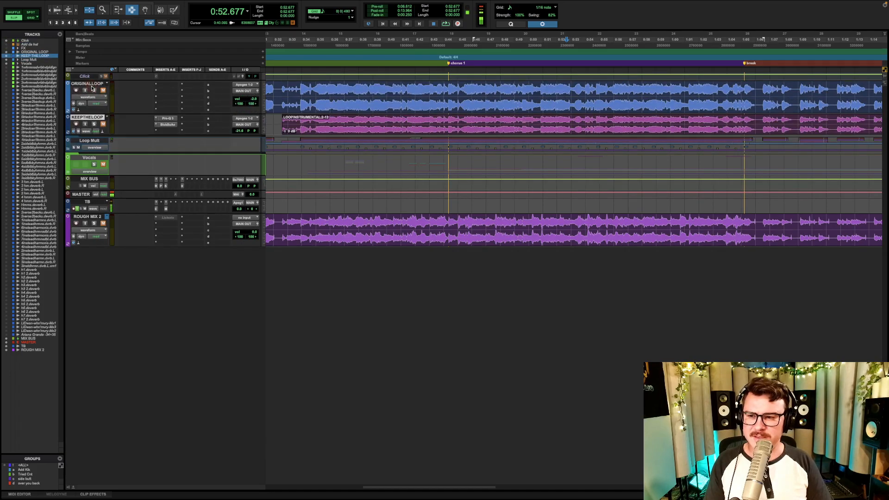
- Make ORIGINAL LOOP inactive, solo KEEP THE LOOP, play it from 0:24.759 in verse 1, and stop
{"action": "left_click", "coordinate": [91, 85]}
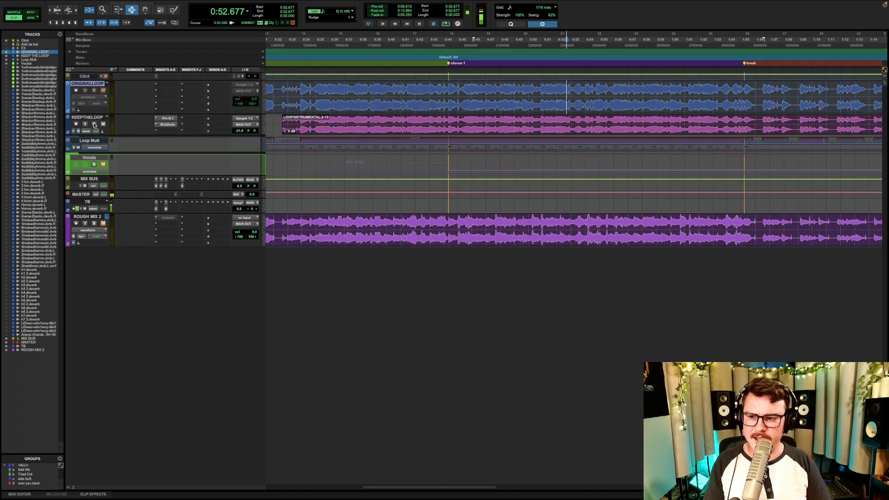
{"action": "left_click", "coordinate": [91, 118]}
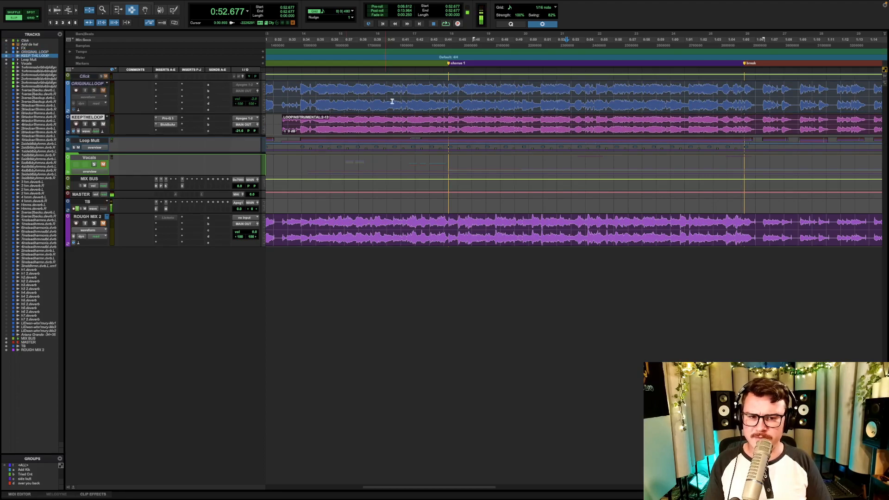
{"action": "scroll", "coordinate": [377, 134], "scroll_direction": "left", "scroll_amount": 5}
{"action": "left_click", "coordinate": [371, 125]}
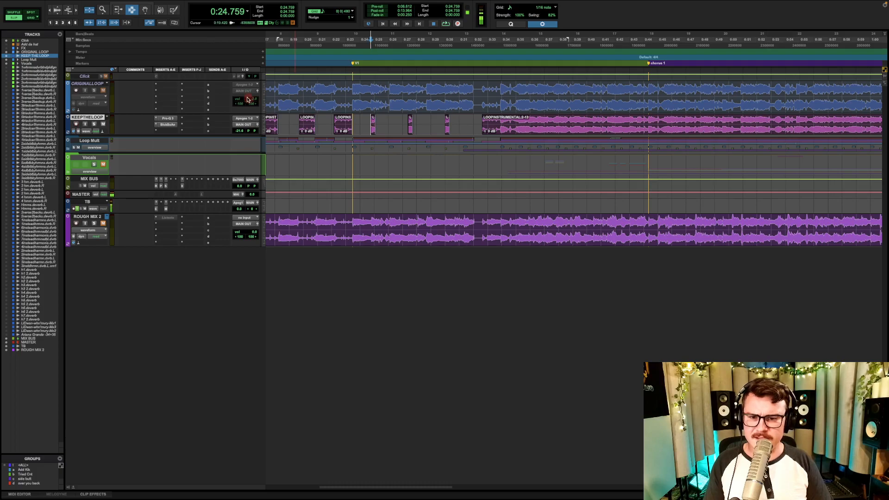
{"action": "left_click", "coordinate": [95, 123]}
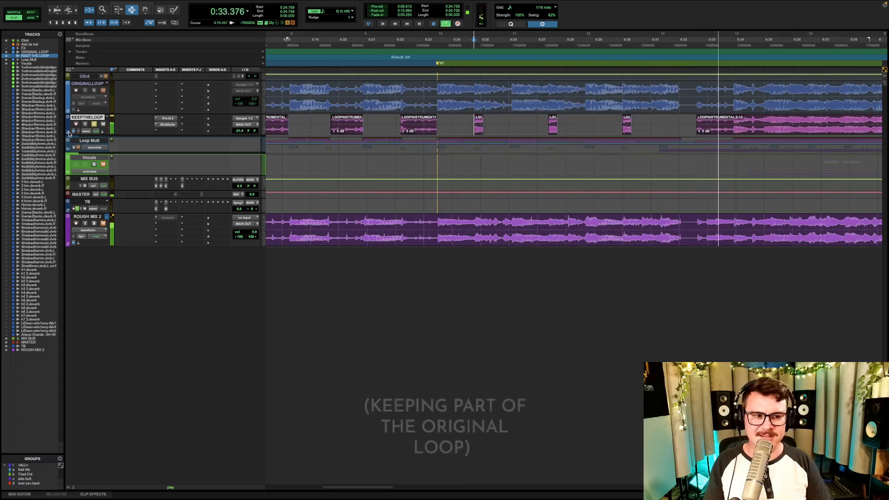
{"action": "key", "text": "r"}
{"action": "key", "text": "r"}
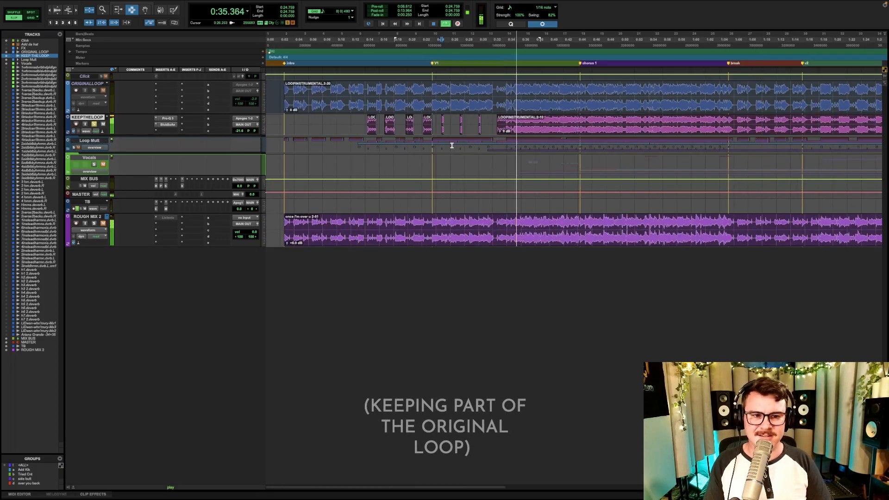
{"action": "key", "text": "space"}
- Unsolo KEEP THE LOOP and reorder the tracks with ORIGINAL LOOP above it and the Loop Mult folder above FX
{"action": "left_click", "coordinate": [96, 126]}
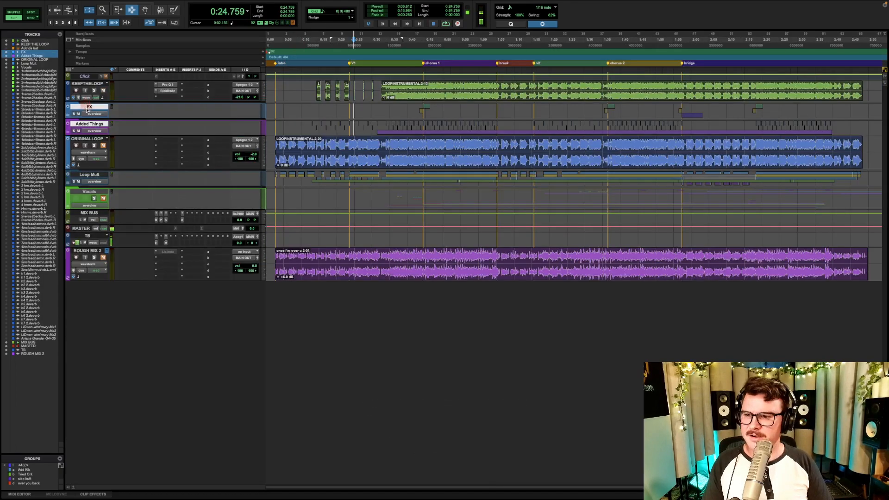
{"action": "left_click_drag", "start_coordinate": [87, 139], "coordinate": [105, 95]}
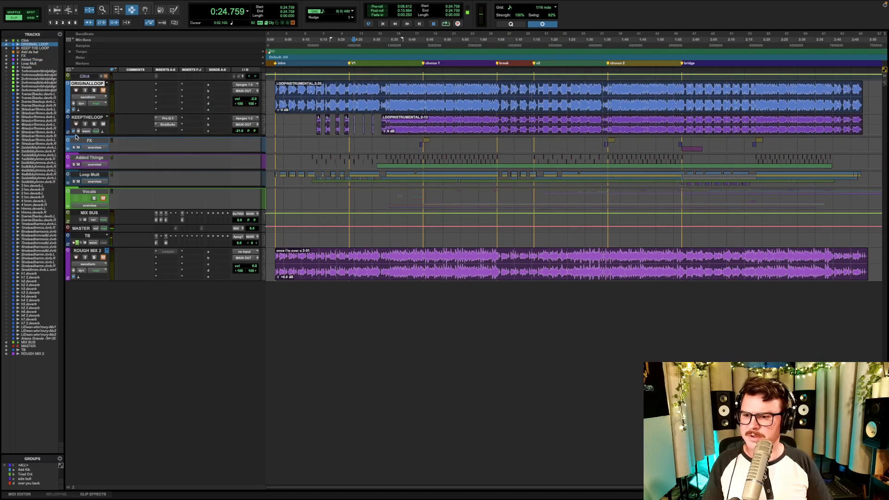
{"action": "left_click_drag", "start_coordinate": [83, 176], "coordinate": [101, 151]}
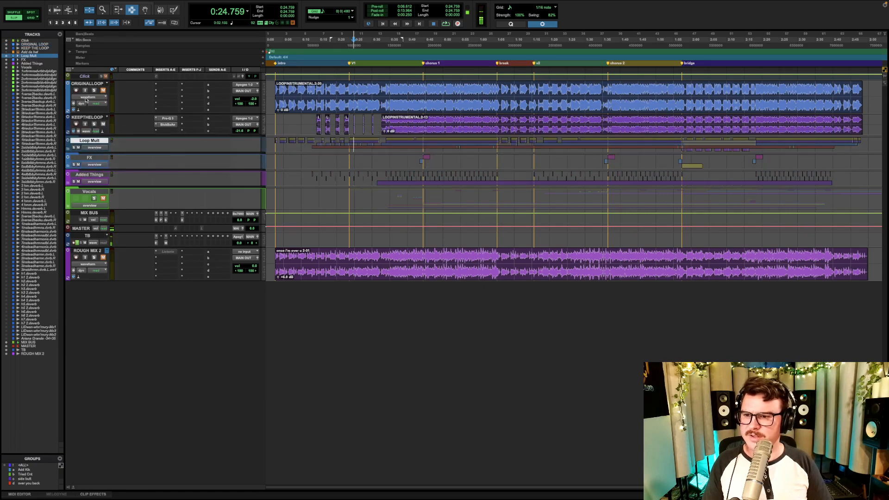
- Select ORIGINAL LOOP, KEEP THE LOOP, Loop Mult, FX and Added Things together, with everything but ORIGINAL LOOP muted
{"action": "left_click", "coordinate": [92, 85]}
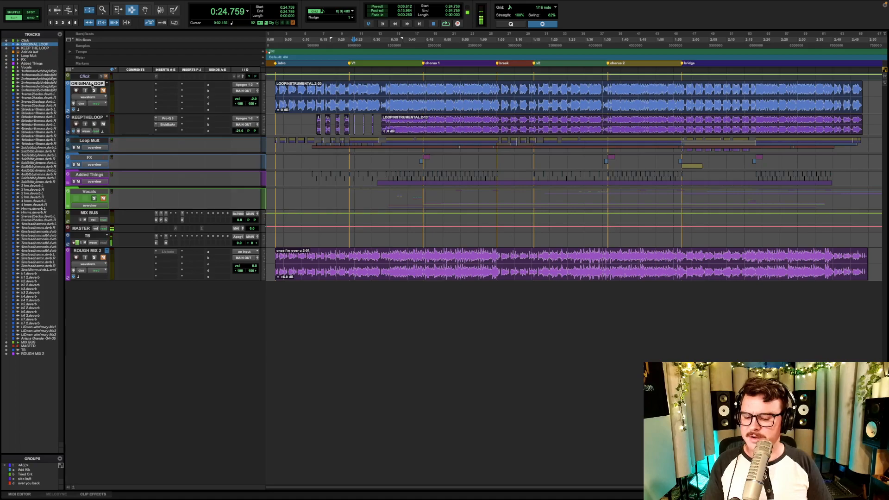
{"action": "left_click", "coordinate": [95, 119]}
{"action": "left_click", "coordinate": [90, 141]}
{"action": "left_click", "coordinate": [90, 158]}
{"action": "left_click", "coordinate": [90, 177]}
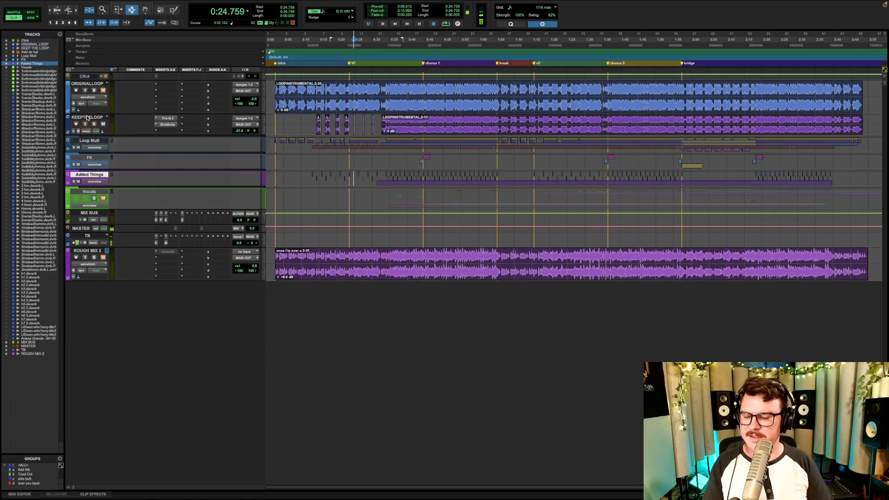
{"action": "left_click", "coordinate": [87, 118]}
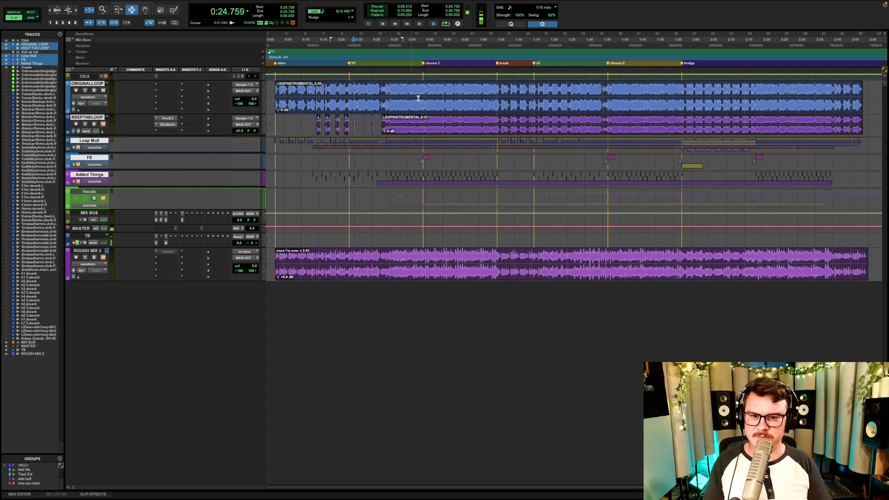
- Play from 0:24.759, swap the selected tracks' mutes during playback to compare the new and original instrumentals, and stop
{"action": "key", "text": "space"}
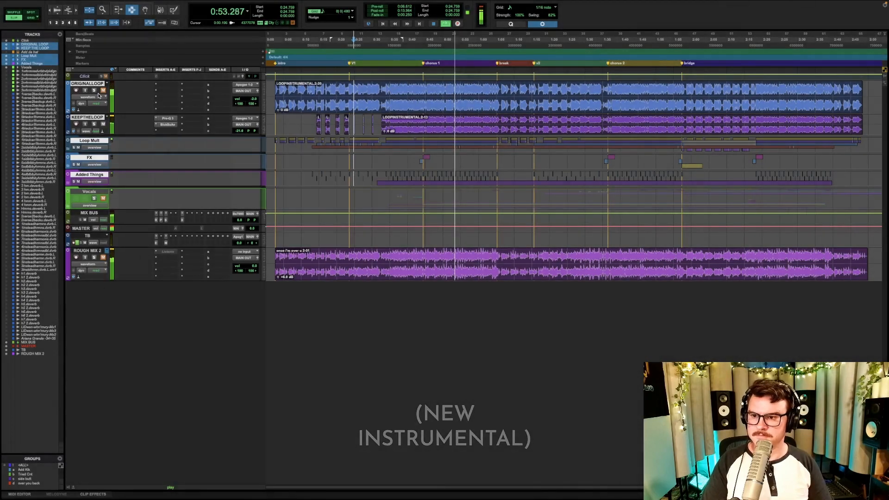
{"action": "key", "text": "shift+m"}
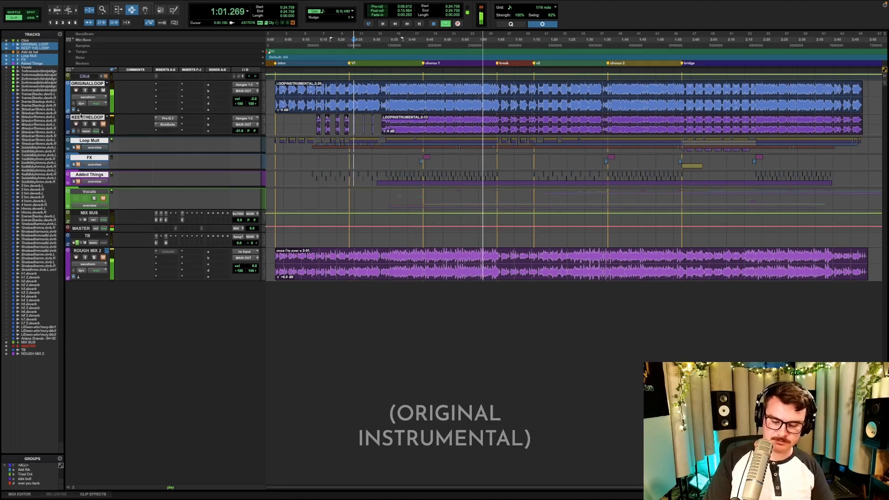
{"action": "key", "text": "shift+m"}
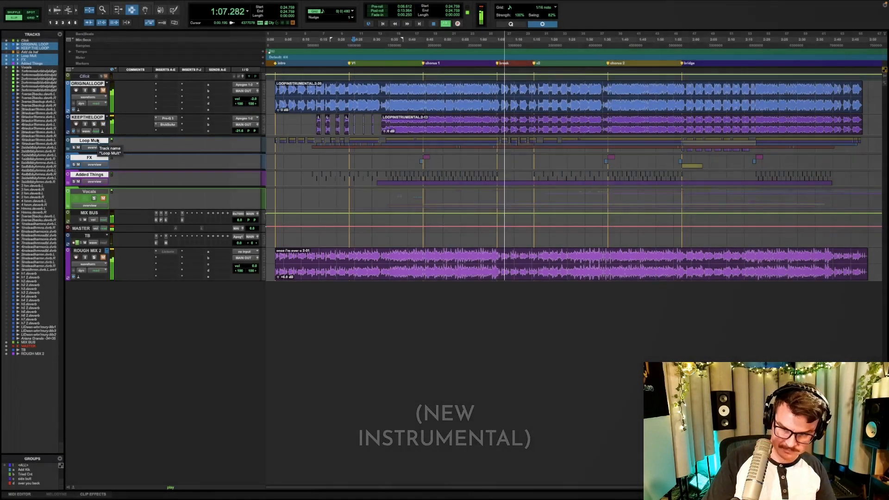
{"action": "key", "text": "space"}
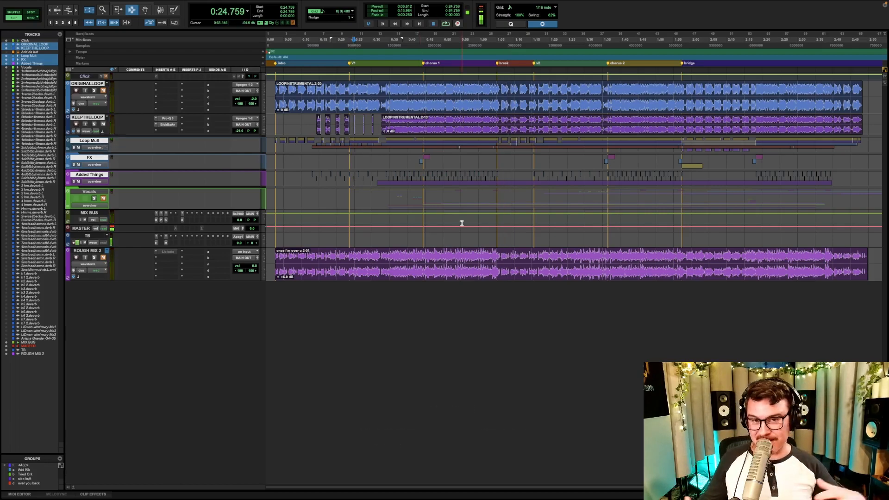
- Unmute the Vocals folder, make ORIGINAL LOOP inactive, and play the rebuilt instrumental with vocals from 0:23.706 through verse 1
{"action": "left_click", "coordinate": [87, 84]}
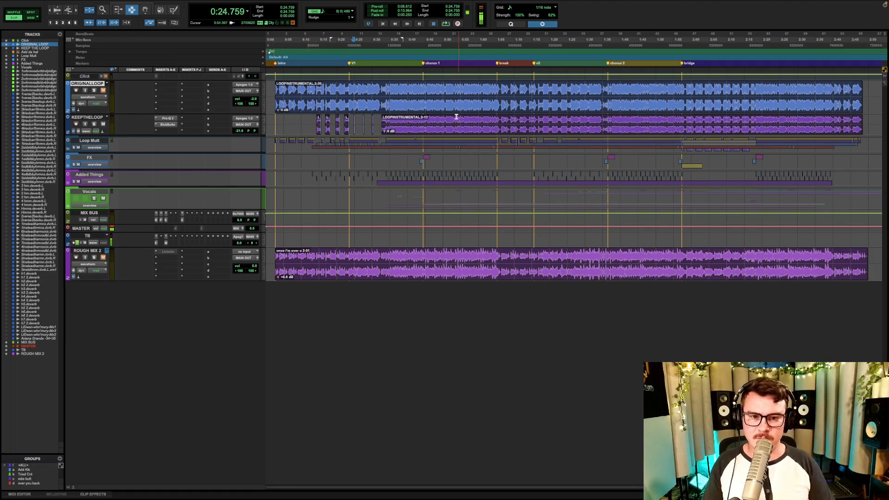
{"action": "left_click", "coordinate": [92, 199]}
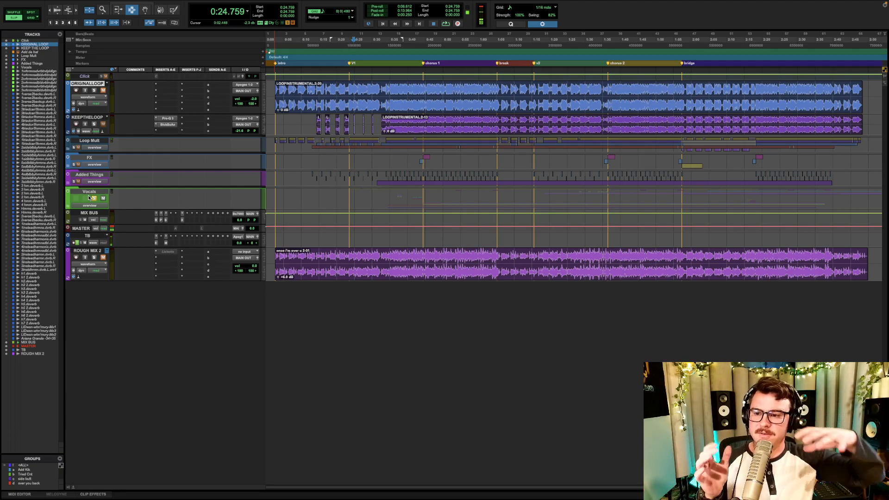
{"action": "left_click", "coordinate": [350, 151]}
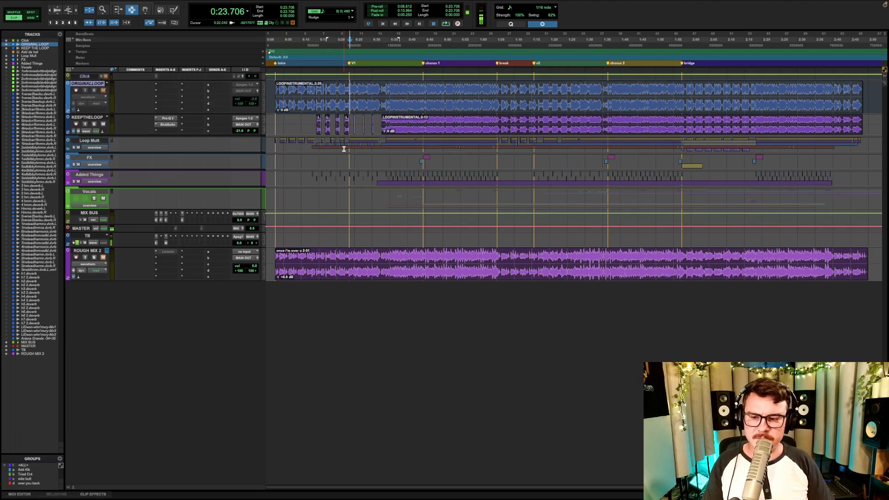
{"action": "key", "text": "space"}
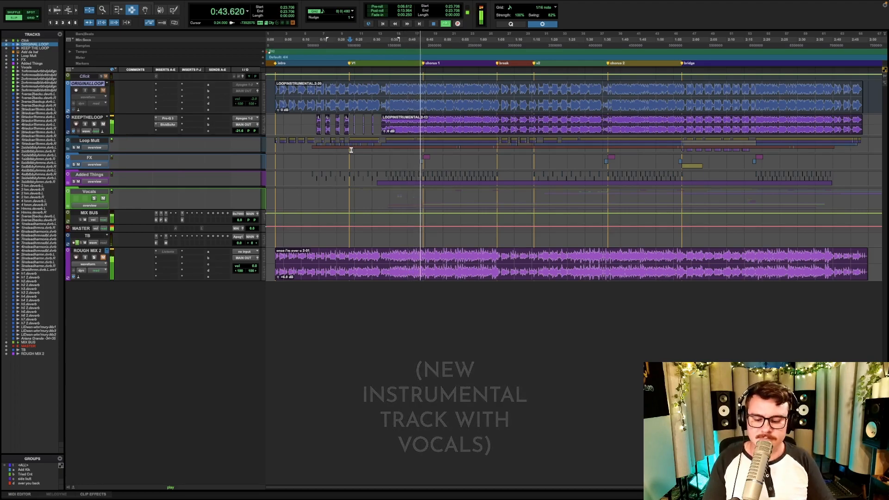
{"action": "key", "text": "space"}
- Select KEEP THE LOOP through Vocals plus ROUGH MIX 2, swap their mutes, and play the demo around chorus 1 with the cursor at 0:44.571
{"action": "left_click", "coordinate": [424, 200]}
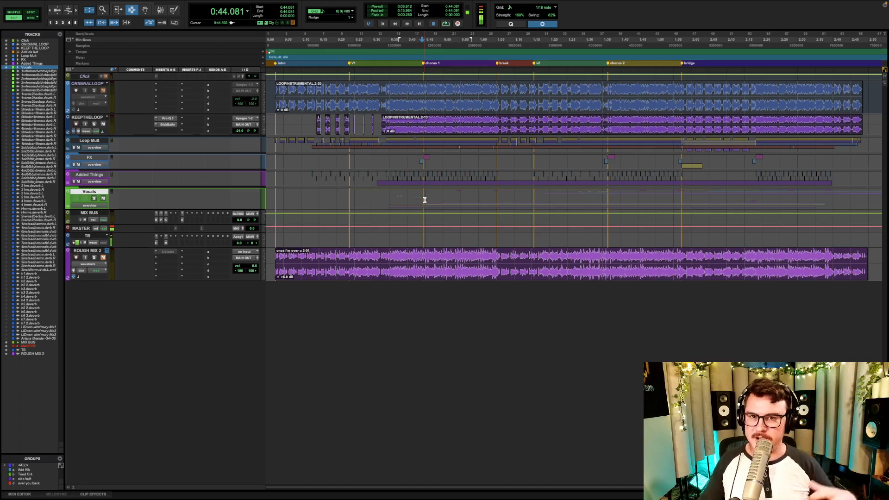
{"action": "left_click", "coordinate": [424, 250]}
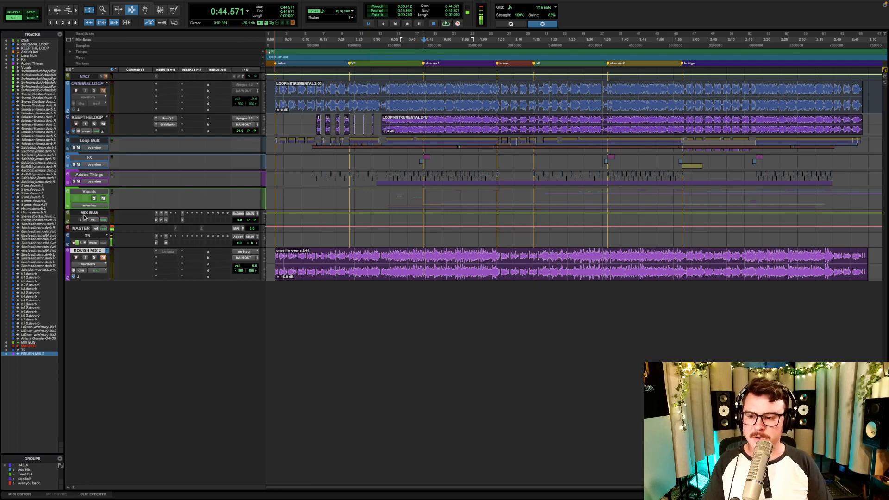
{"action": "left_click", "coordinate": [97, 118]}
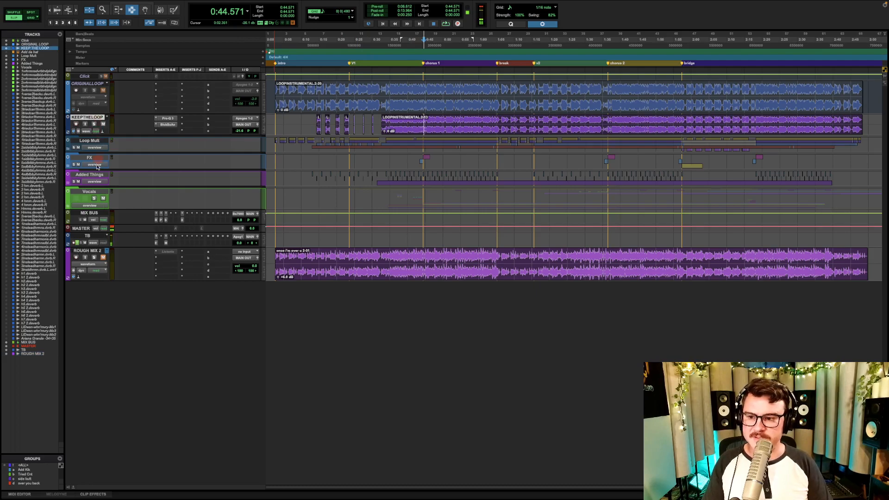
{"action": "left_click", "coordinate": [97, 191], "text": "shift"}
{"action": "left_click", "coordinate": [95, 250], "text": "super"}
{"action": "key", "text": "shift+m"}
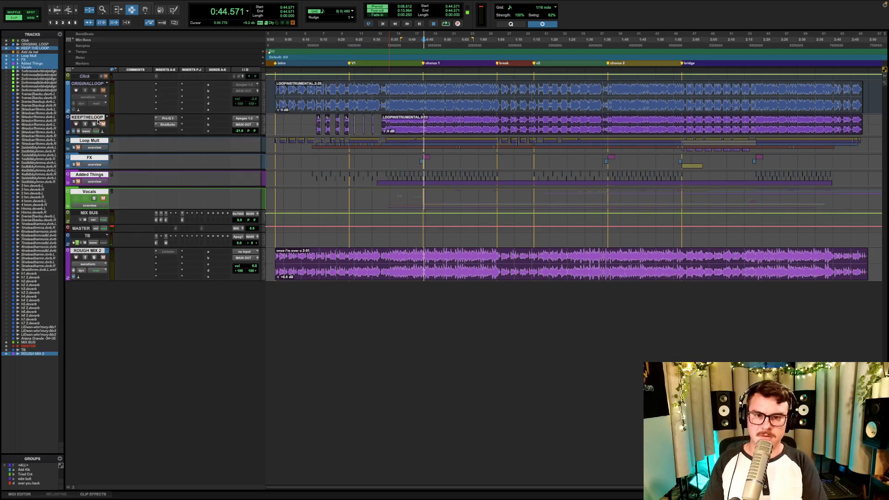
{"action": "key", "text": "space"}
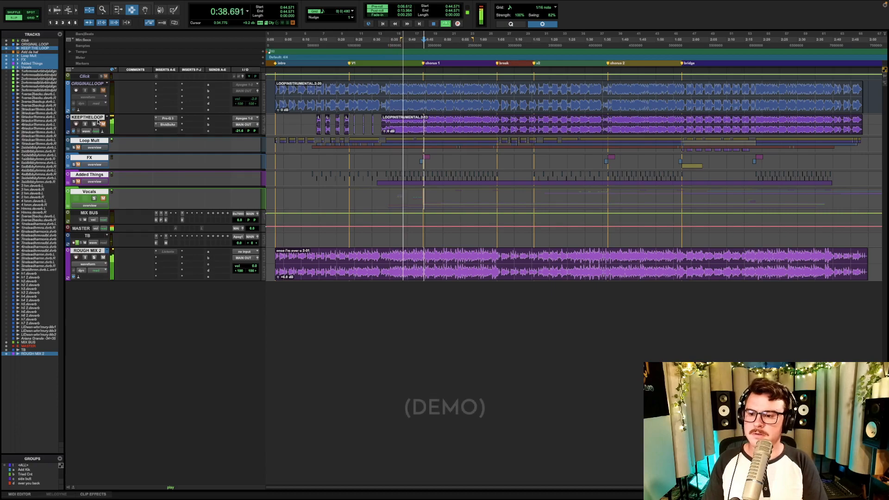